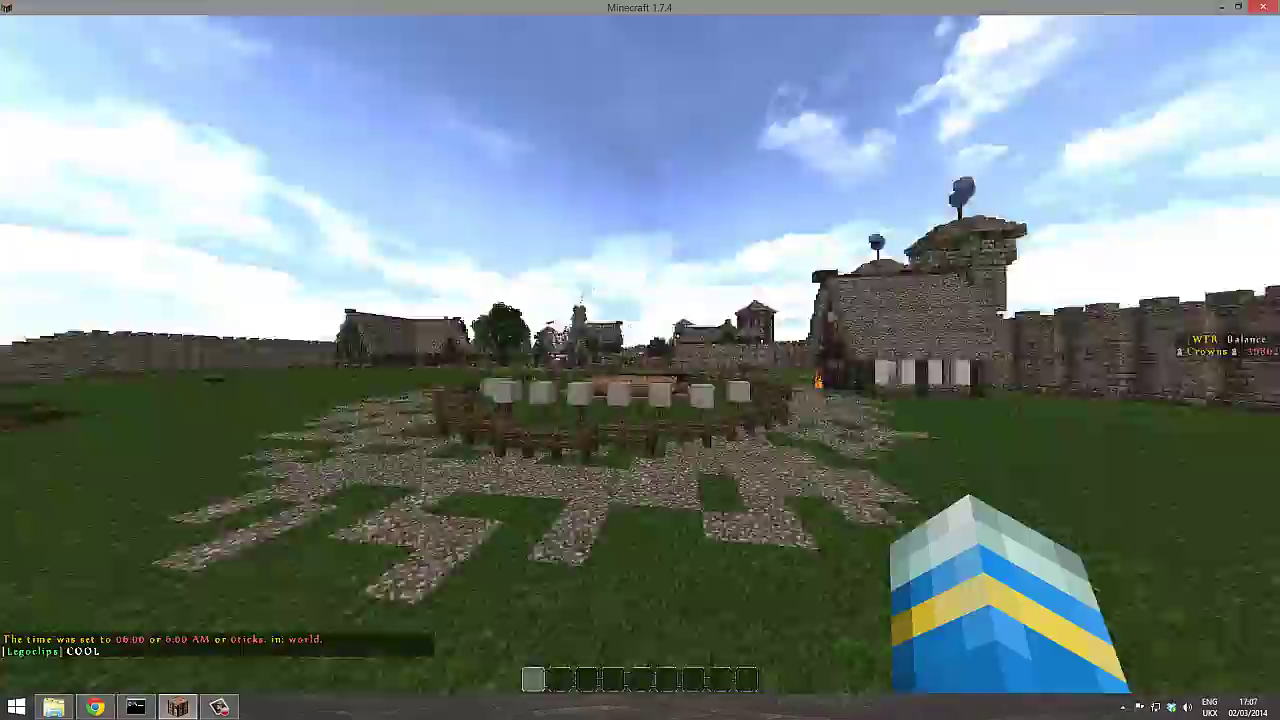
{"action": "key", "text": "w"}
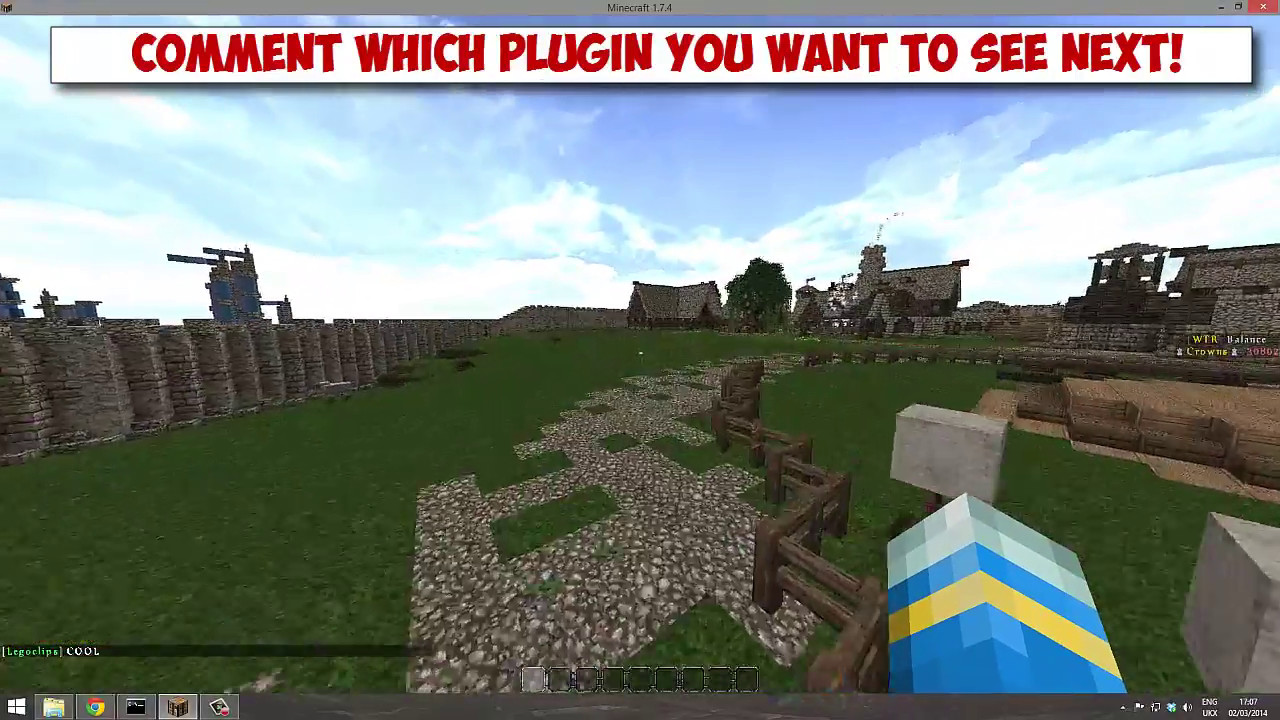
{"action": "key", "text": "Tab"}
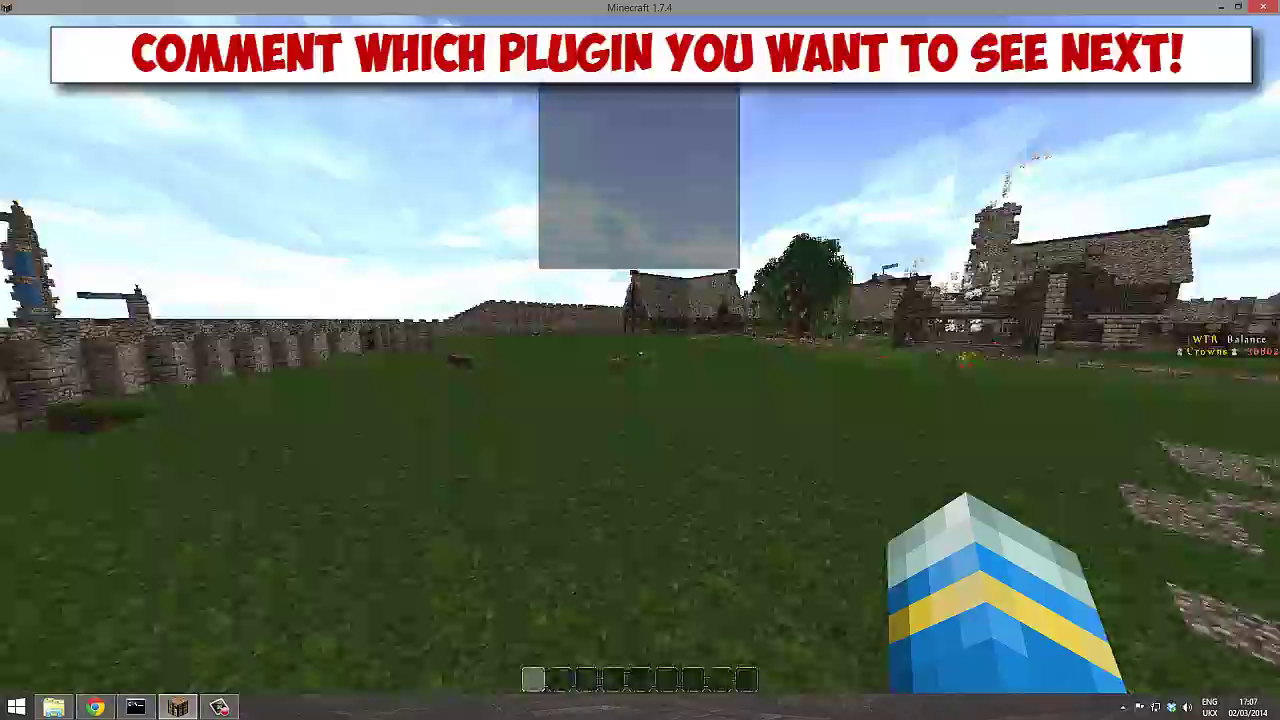
{"action": "key", "text": "w"}
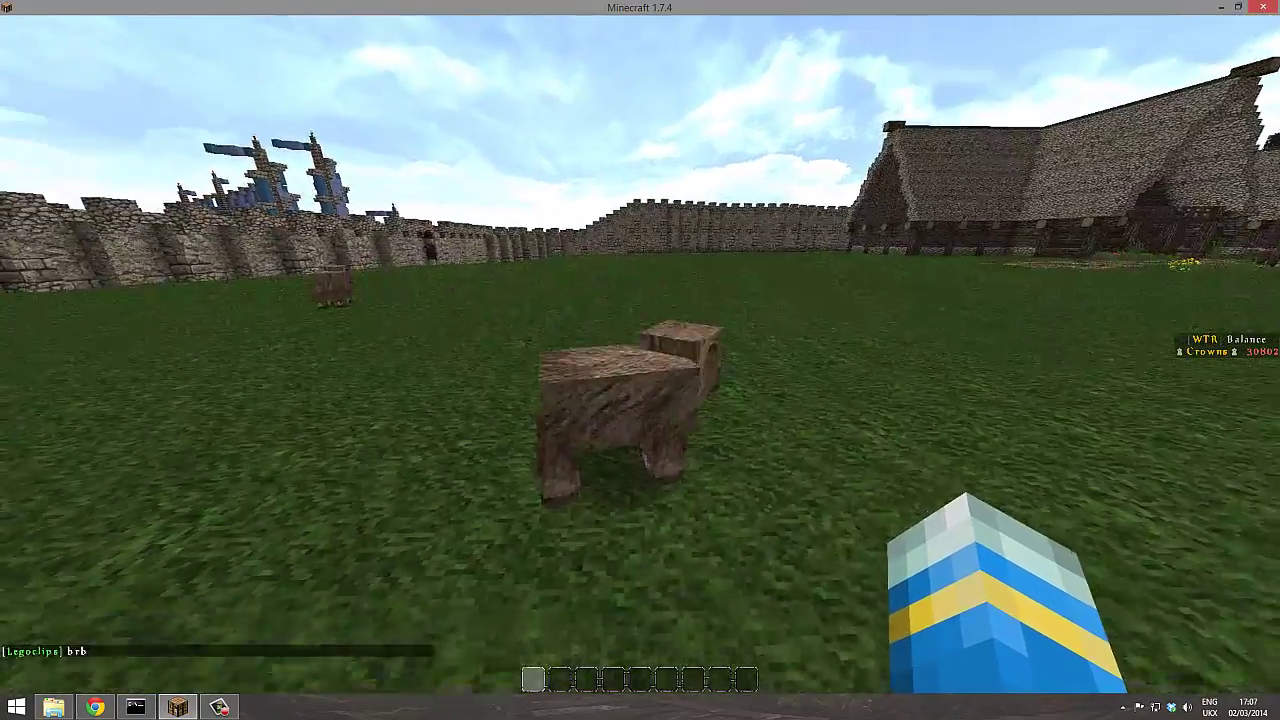
{"action": "left_click", "coordinate": [640, 357]}
{"action": "key", "text": "t"}
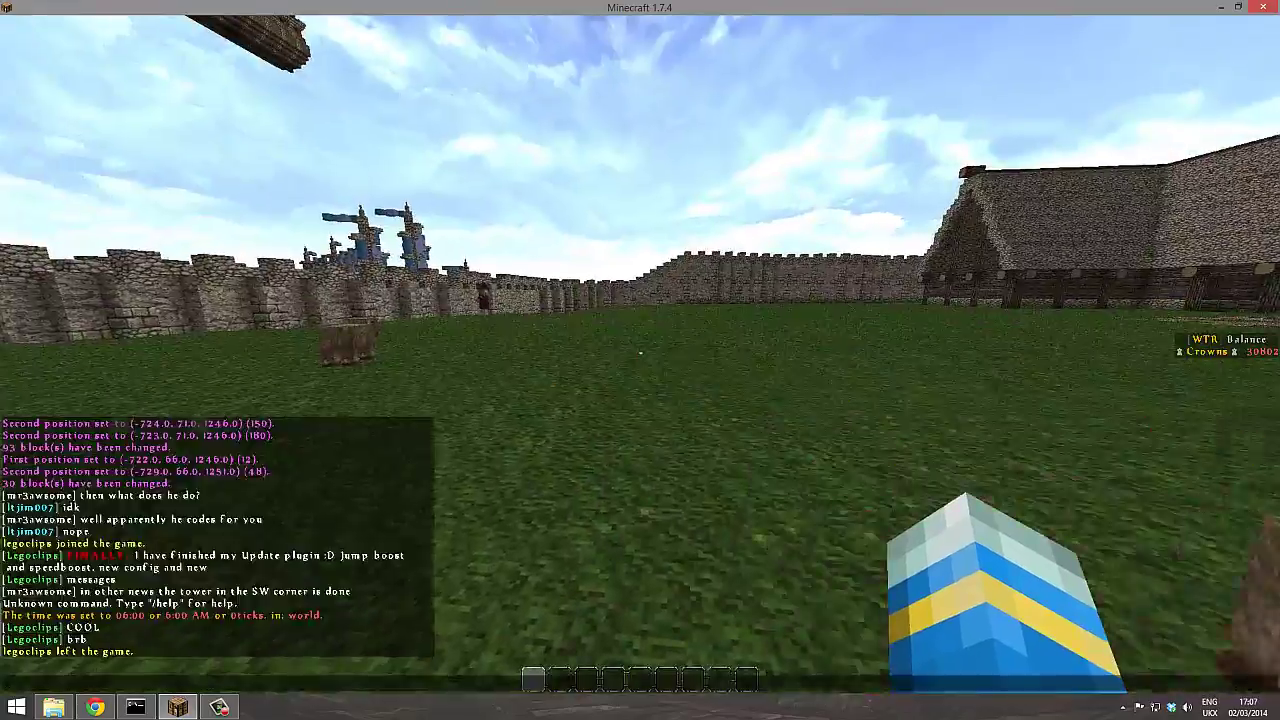
{"action": "key", "text": "Escape"}
{"action": "key", "text": "w"}
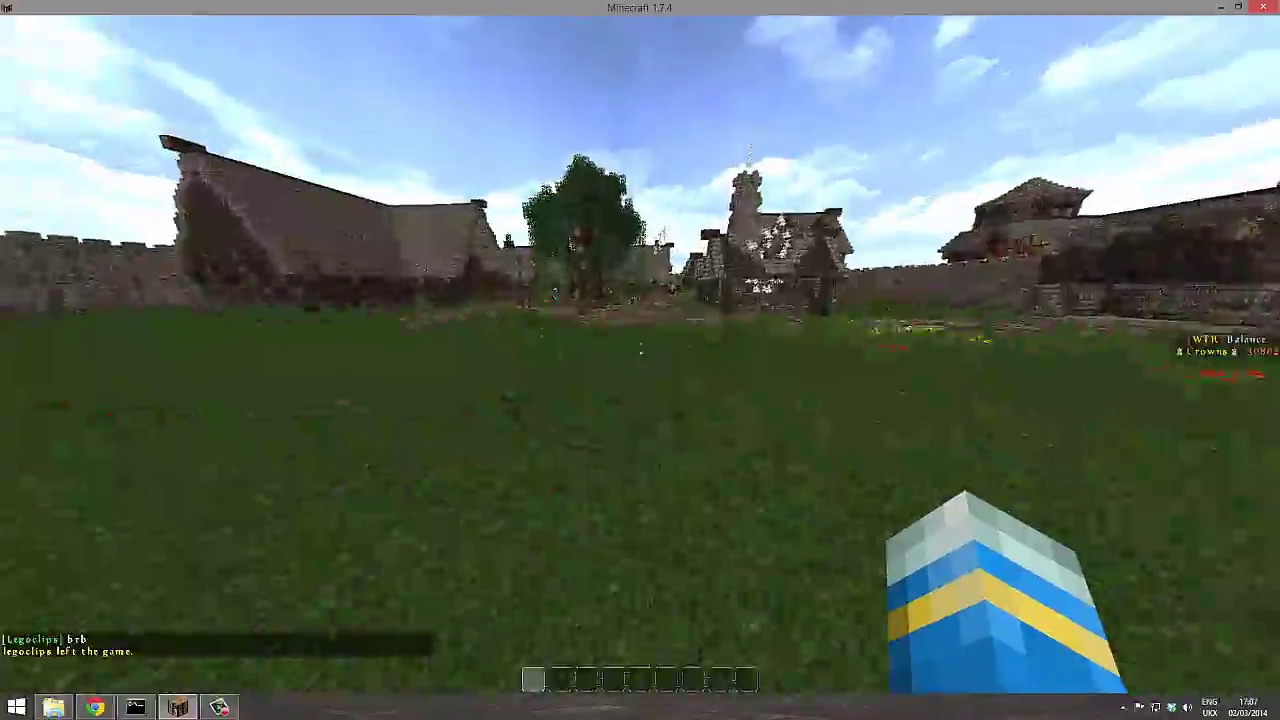
{"action": "key", "text": "w"}
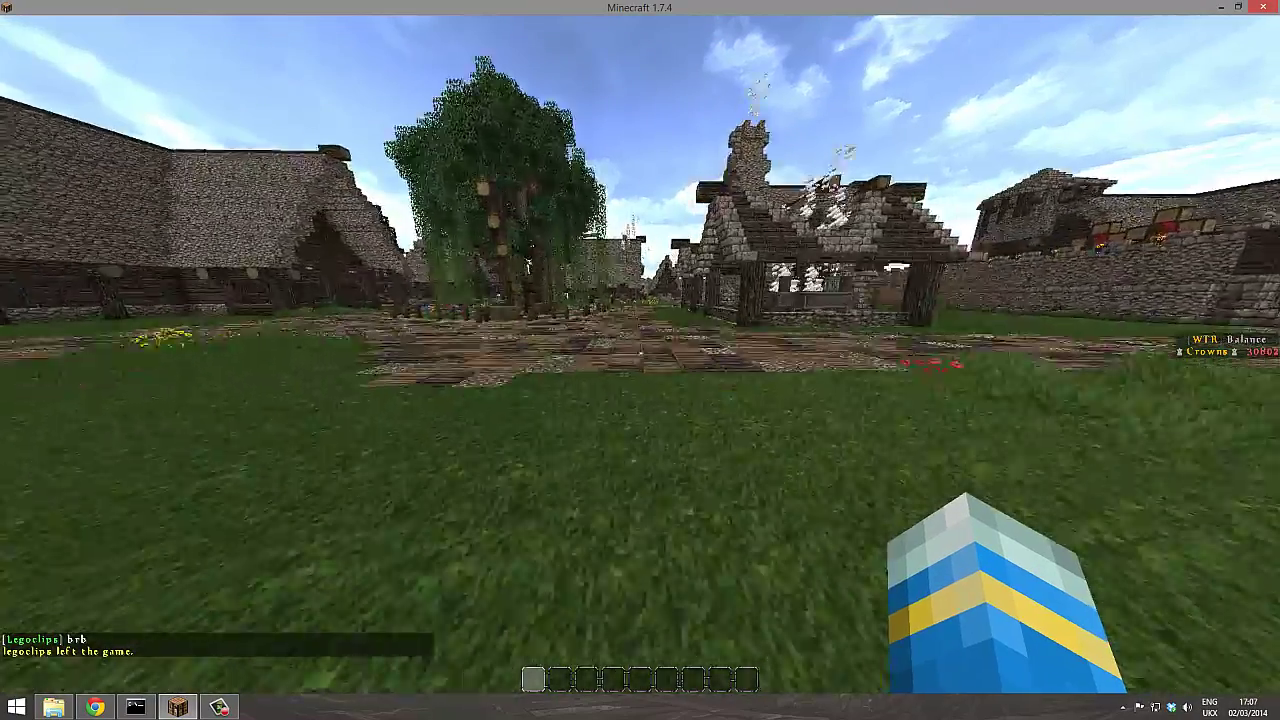
{"action": "key", "text": "w"}
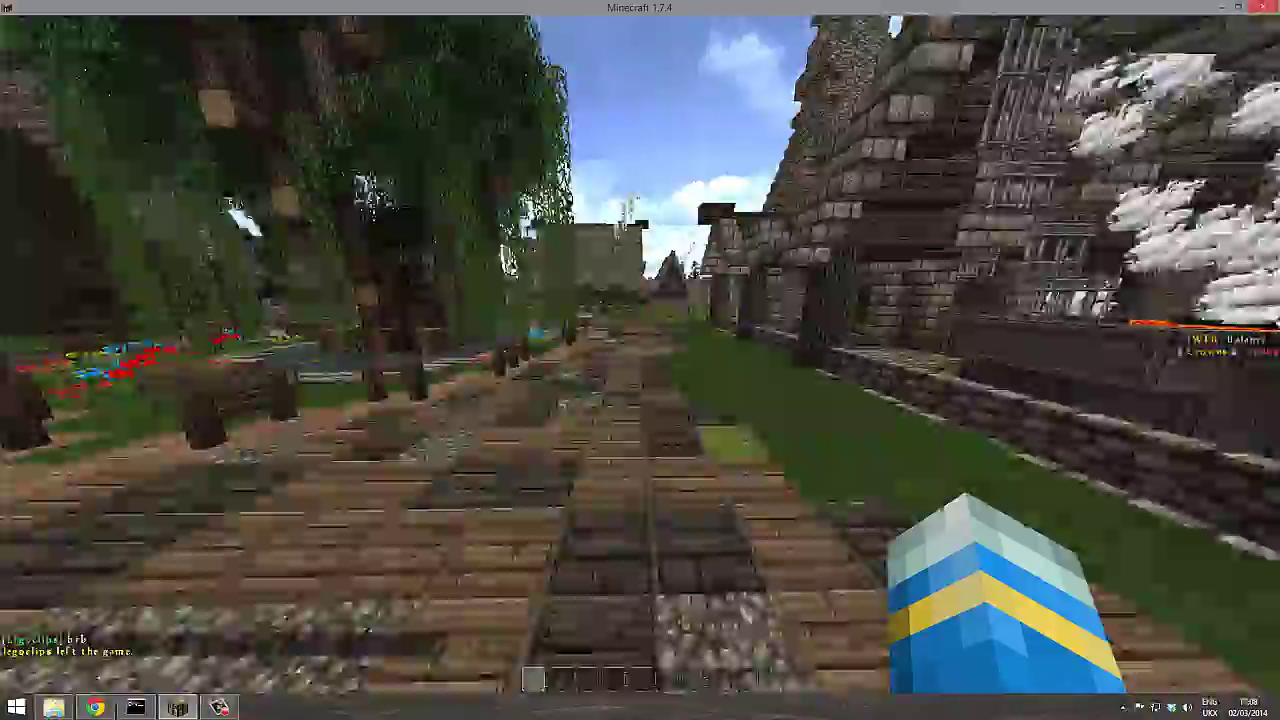
{"action": "key", "text": "w"}
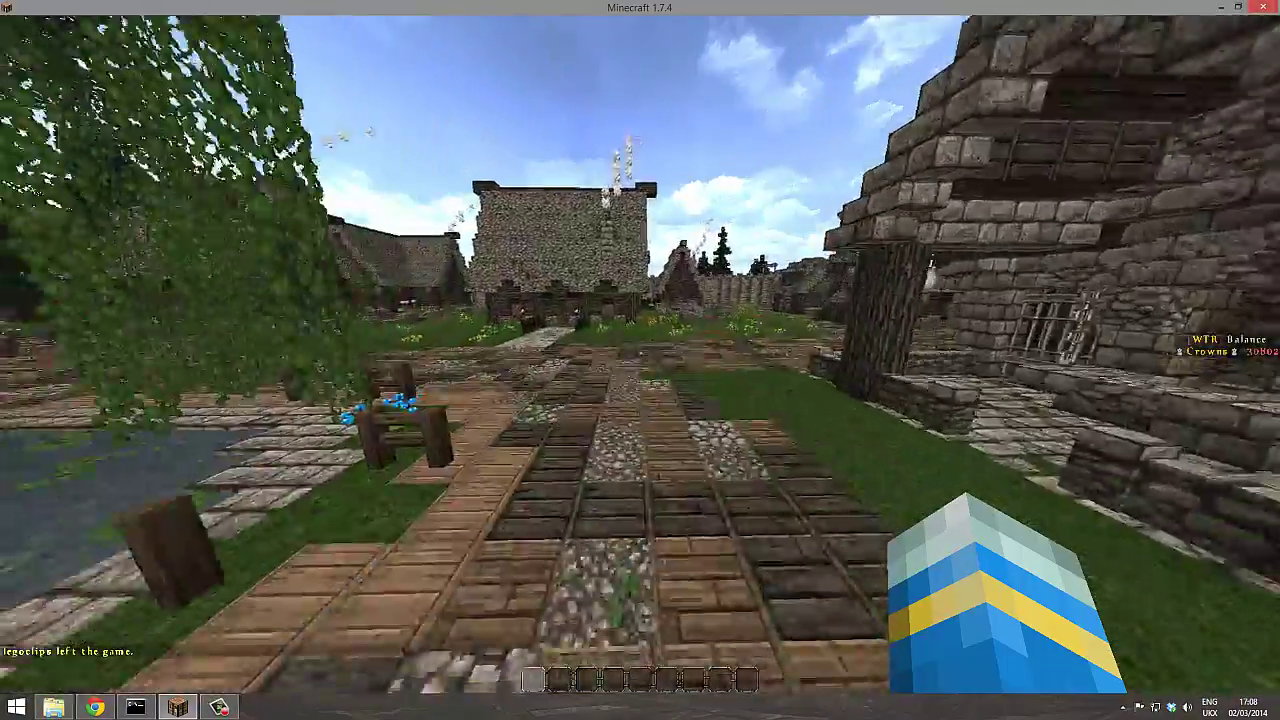
{"action": "key", "text": "w"}
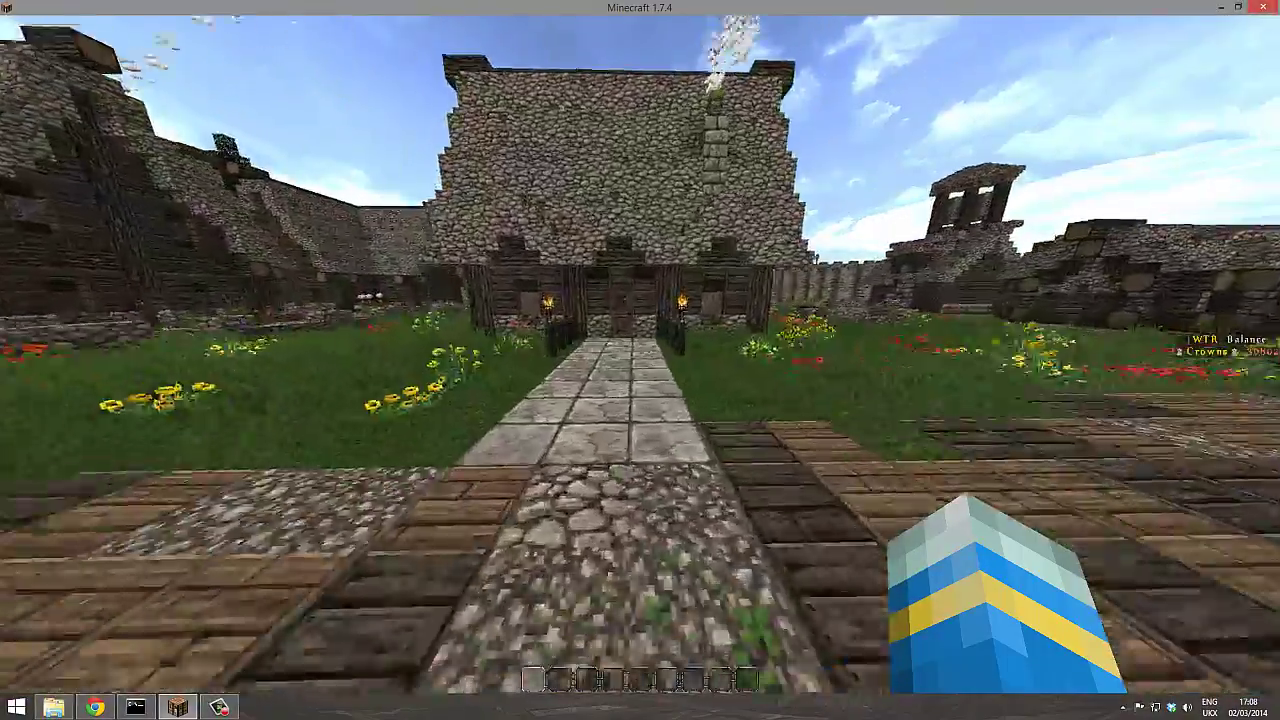
Switch to the LeveledMobs plugin folder in File Explorer and open its config file in Notepad++.
{"action": "key", "text": "t"}
{"action": "left_click", "coordinate": [53, 707]}
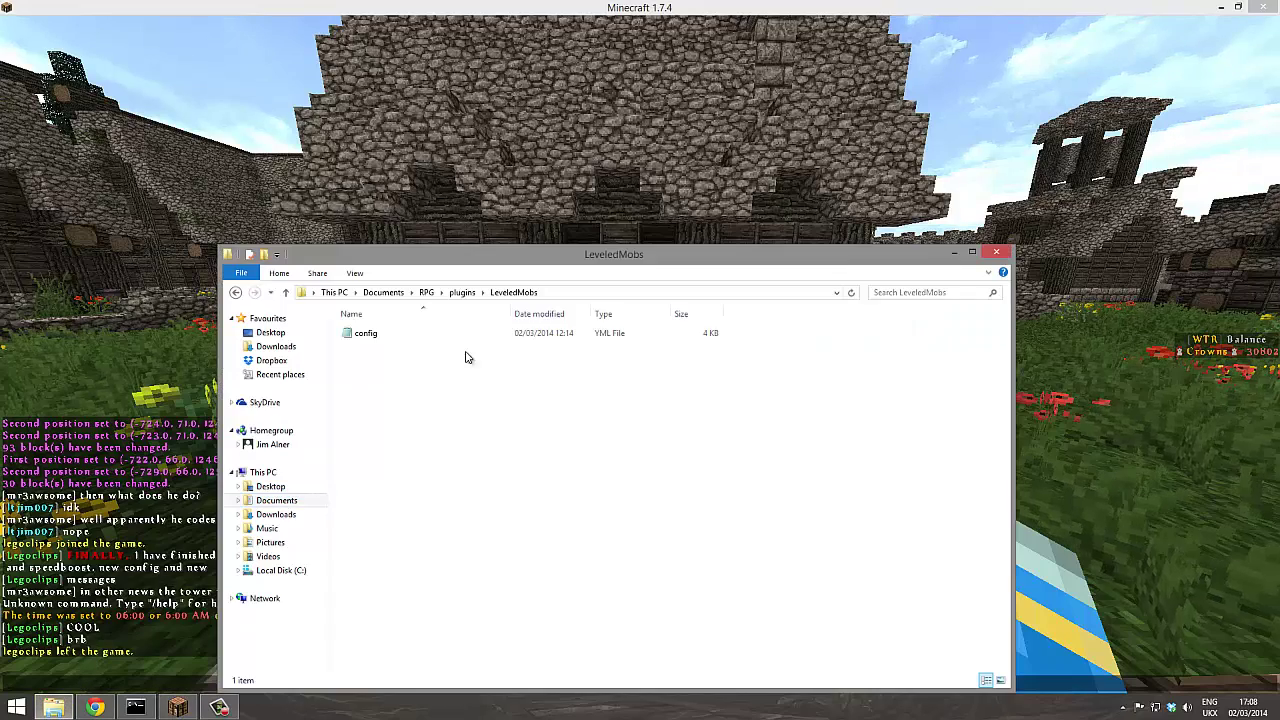
{"action": "left_click", "coordinate": [371, 334]}
{"action": "right_click", "coordinate": [373, 331]}
{"action": "left_click", "coordinate": [440, 368]}
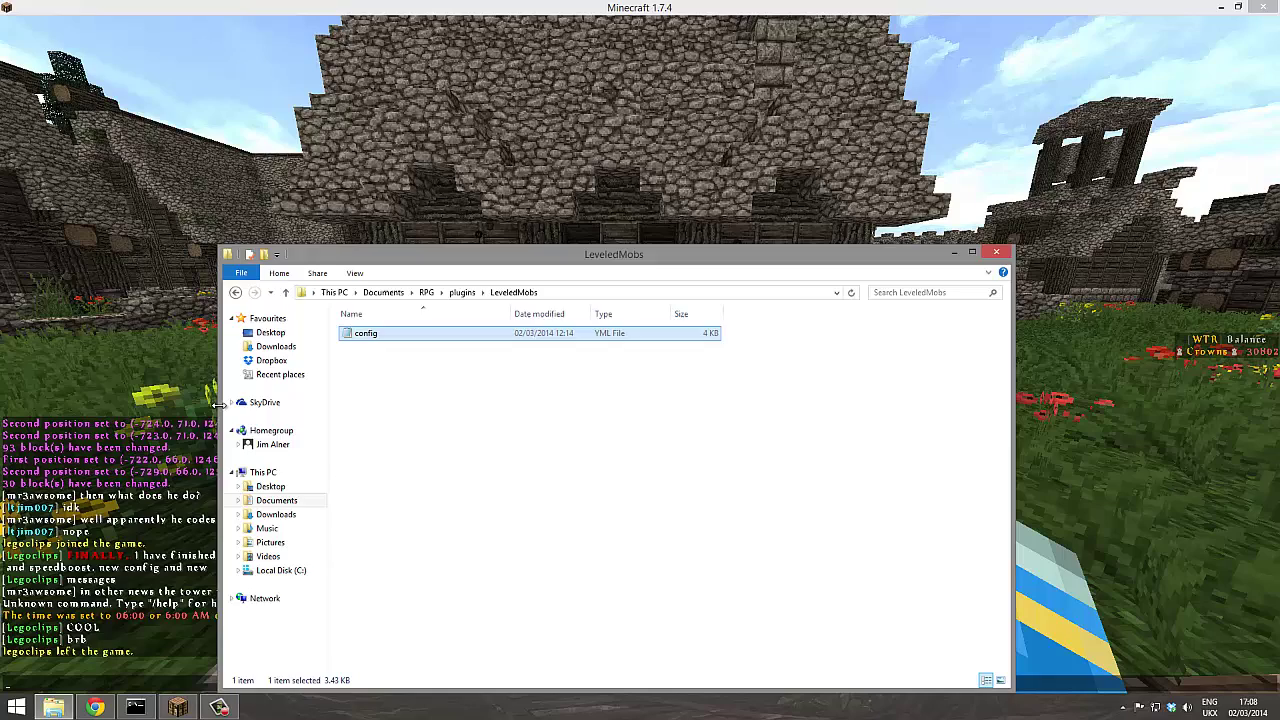
Return to Minecraft and run the chat command /lm setup.
{"action": "left_click", "coordinate": [185, 425]}
{"action": "type", "text": "/"}
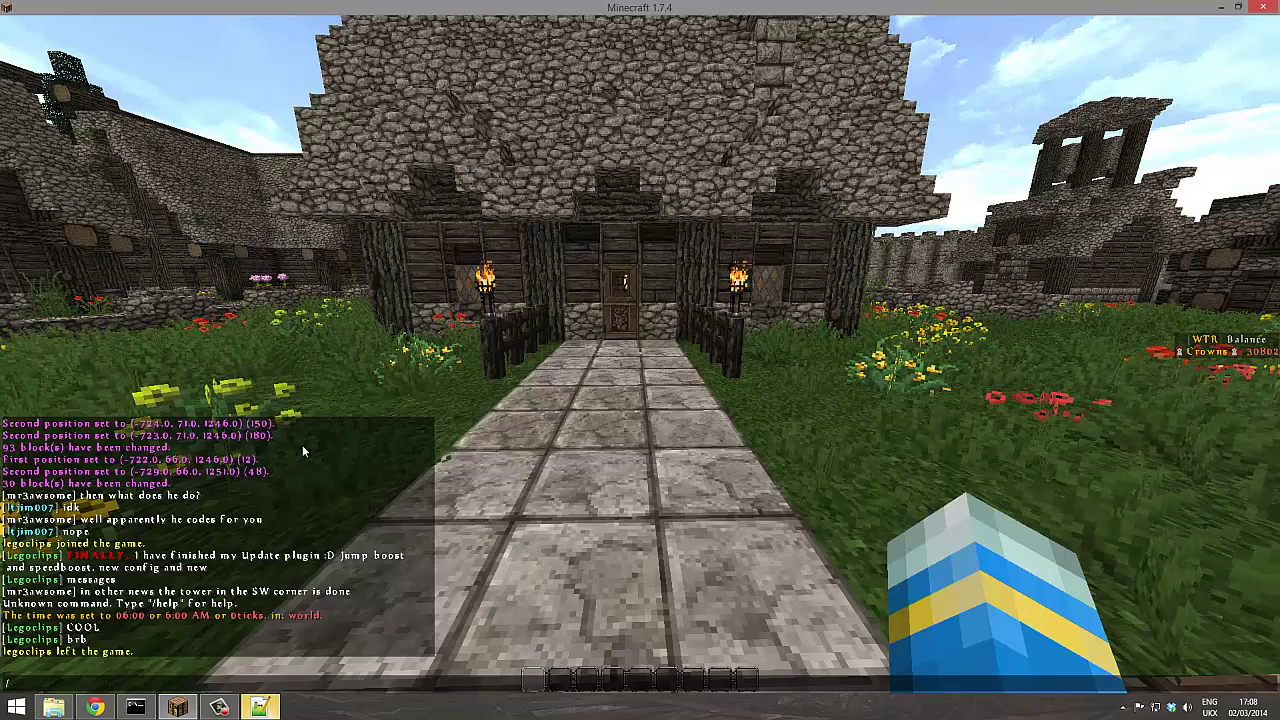
{"action": "type", "text": "lm setup"}
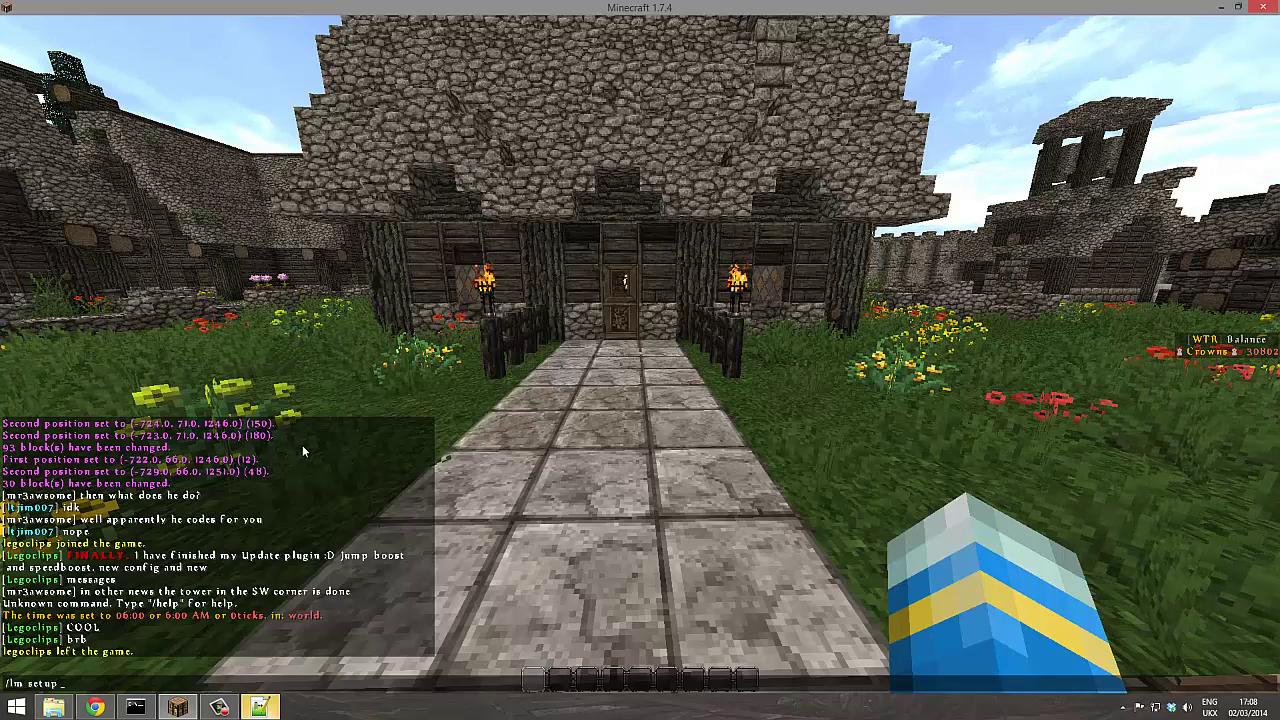
{"action": "key", "text": "Return"}
Switch to the LeveledMobs config.yml in Notepad++ and set damageMultiplier to 0.2.
{"action": "key", "text": "t"}
{"action": "left_click", "coordinate": [259, 707]}
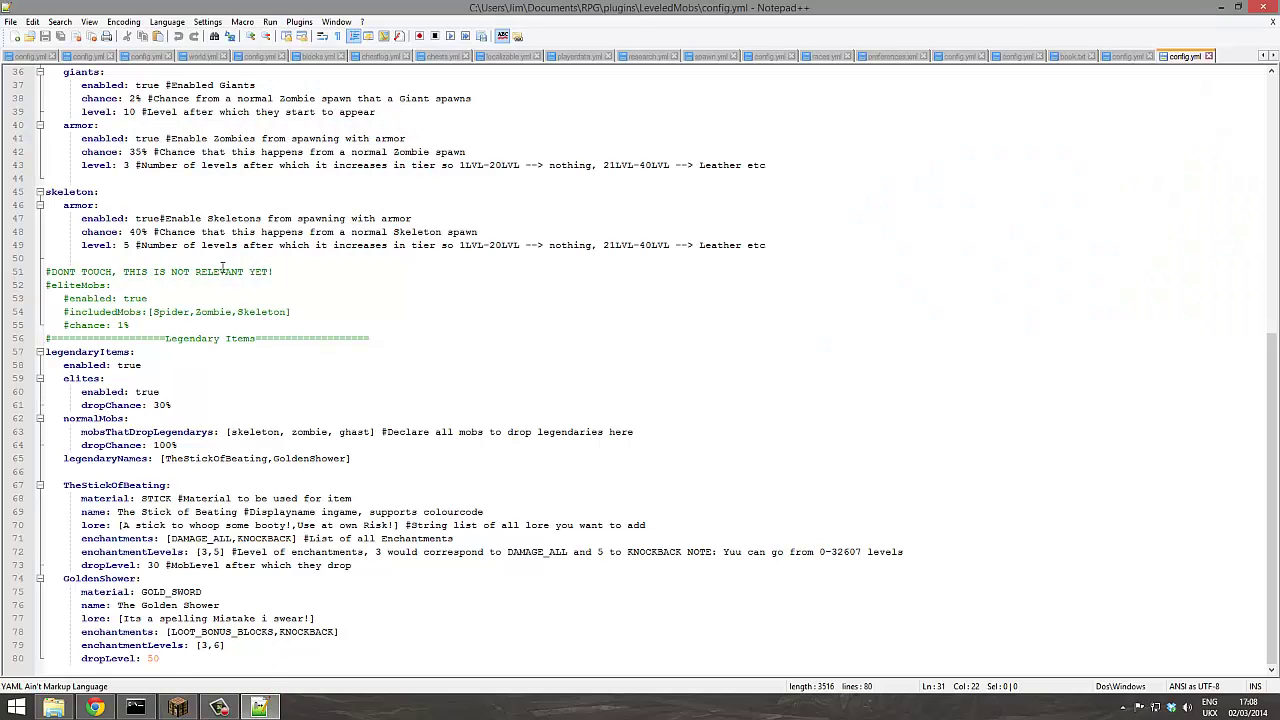
{"action": "scroll", "coordinate": [277, 245], "scroll_direction": "up", "scroll_amount": 12}
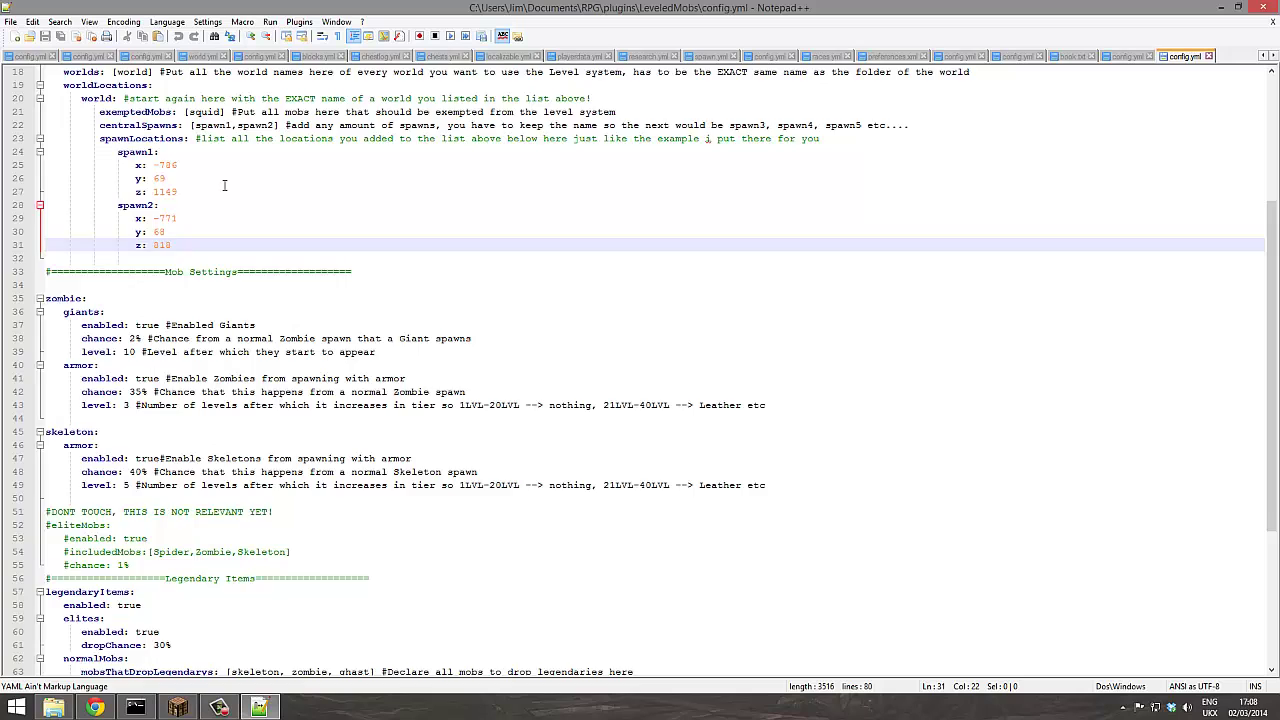
{"action": "left_click", "coordinate": [134, 84]}
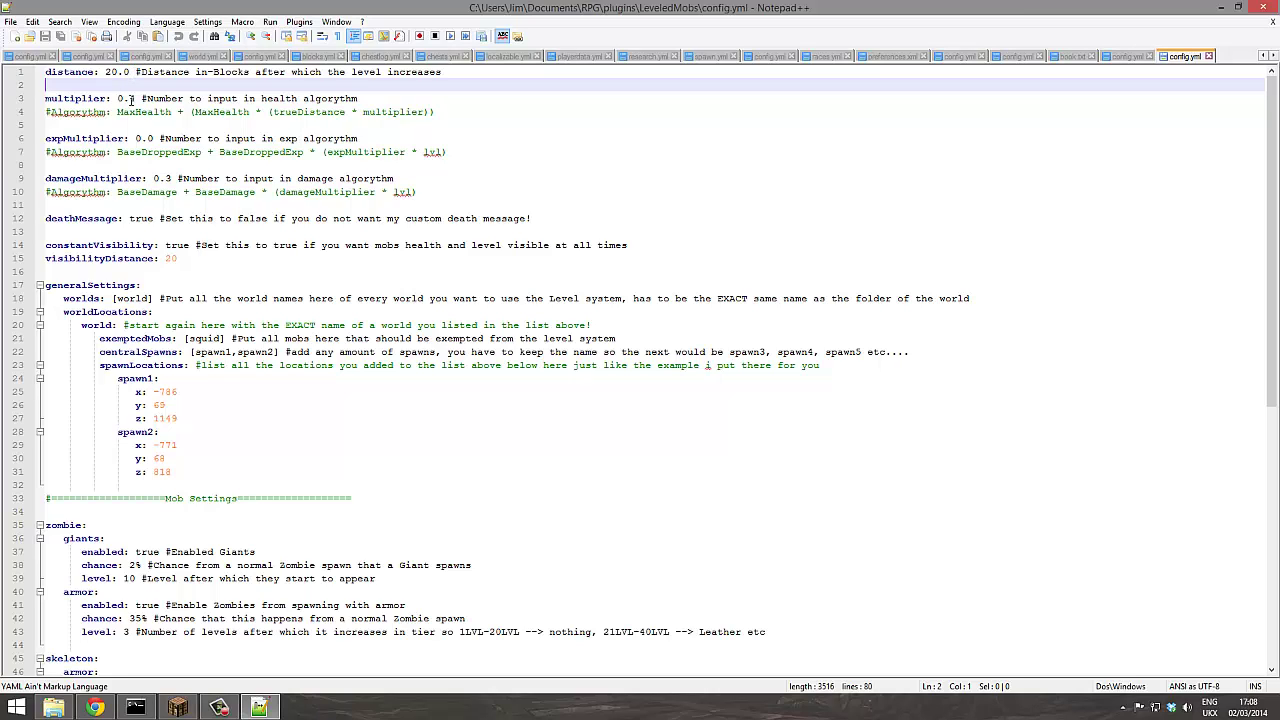
{"action": "double_click", "coordinate": [131, 99]}
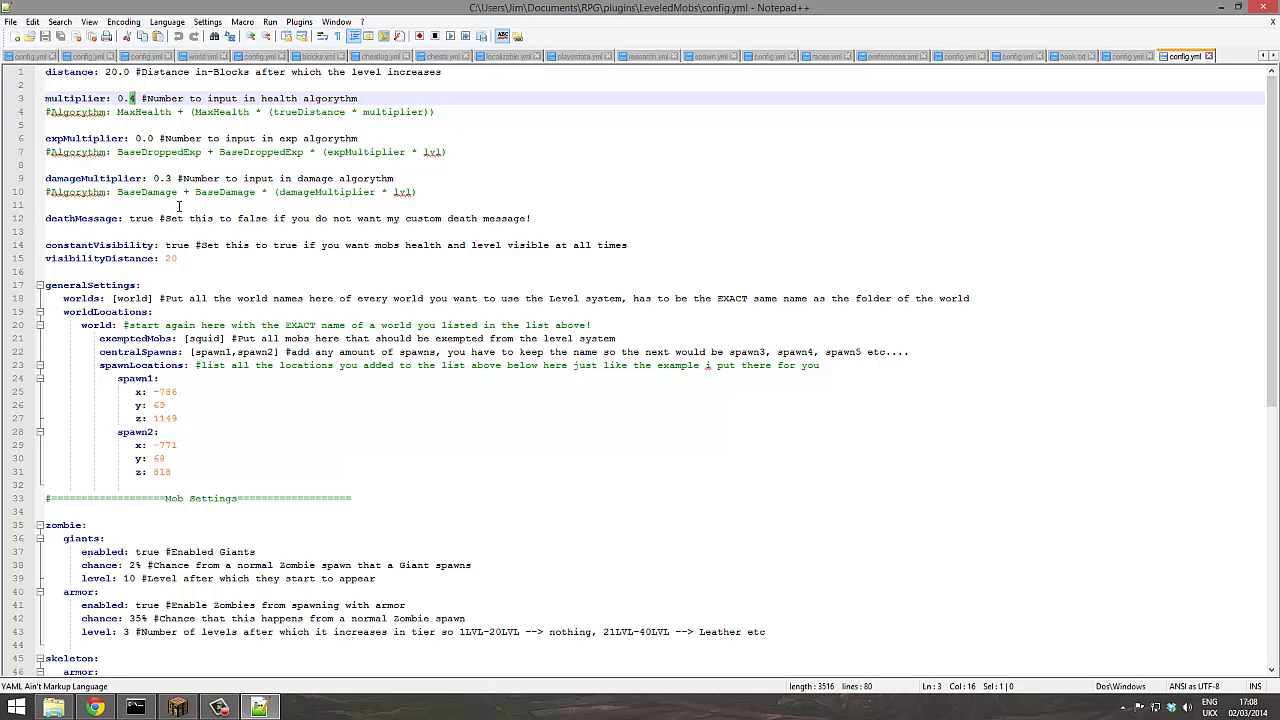
{"action": "left_click_drag", "start_coordinate": [147, 139], "coordinate": [165, 179]}
{"action": "left_click", "coordinate": [180, 179]}
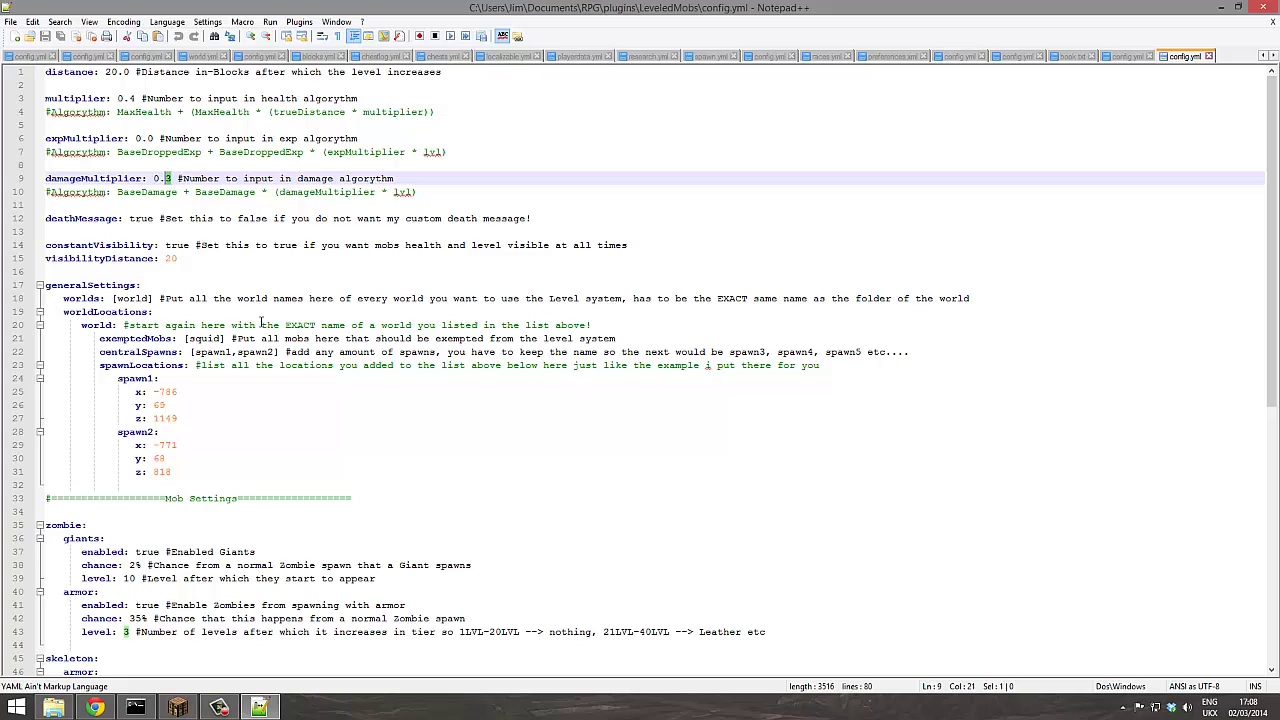
{"action": "type", "text": "2"}
Set visibilityDistance to 5 and save the config file.
{"action": "left_click_drag", "start_coordinate": [192, 264], "coordinate": [164, 259]}
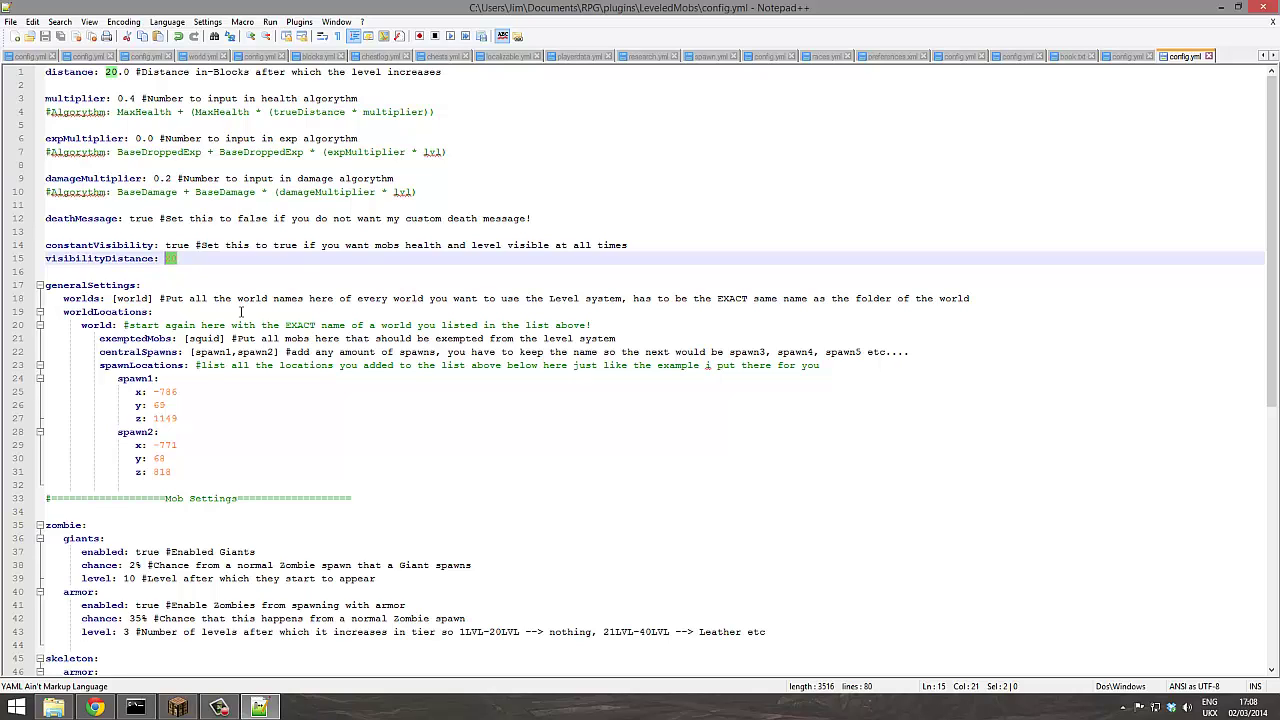
{"action": "type", "text": "1"}
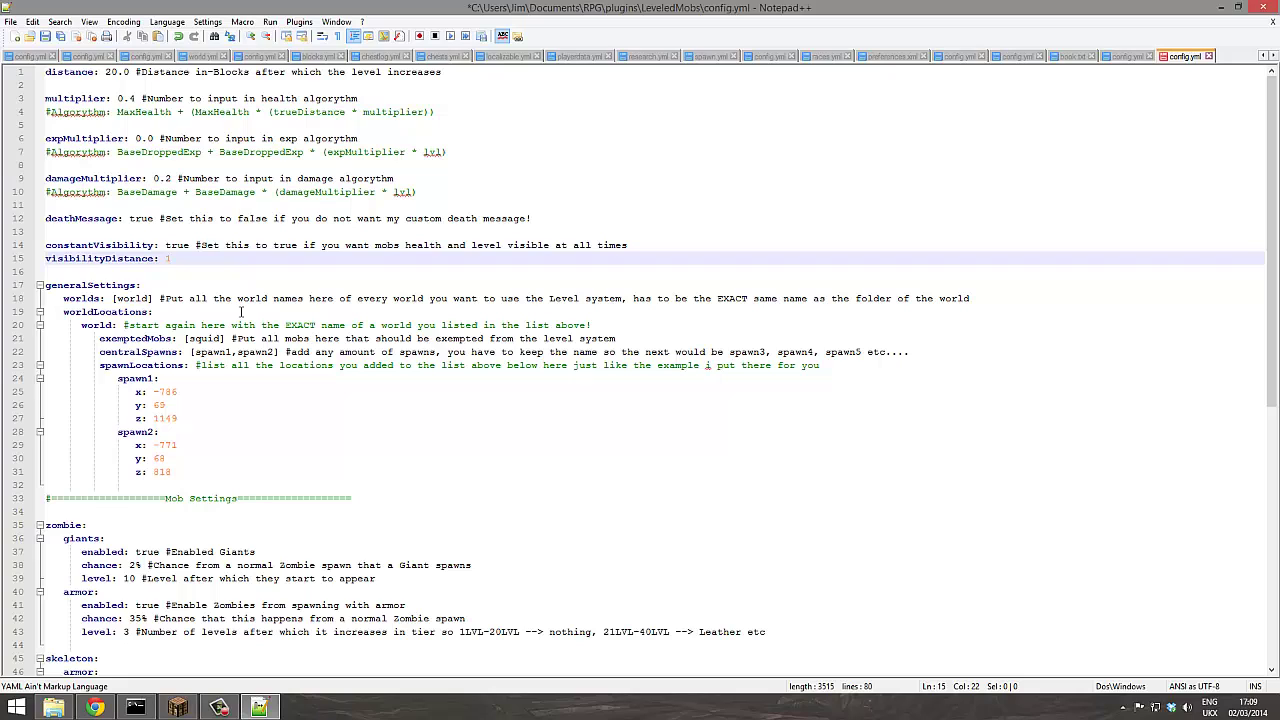
{"action": "key", "text": "ctrl+s"}
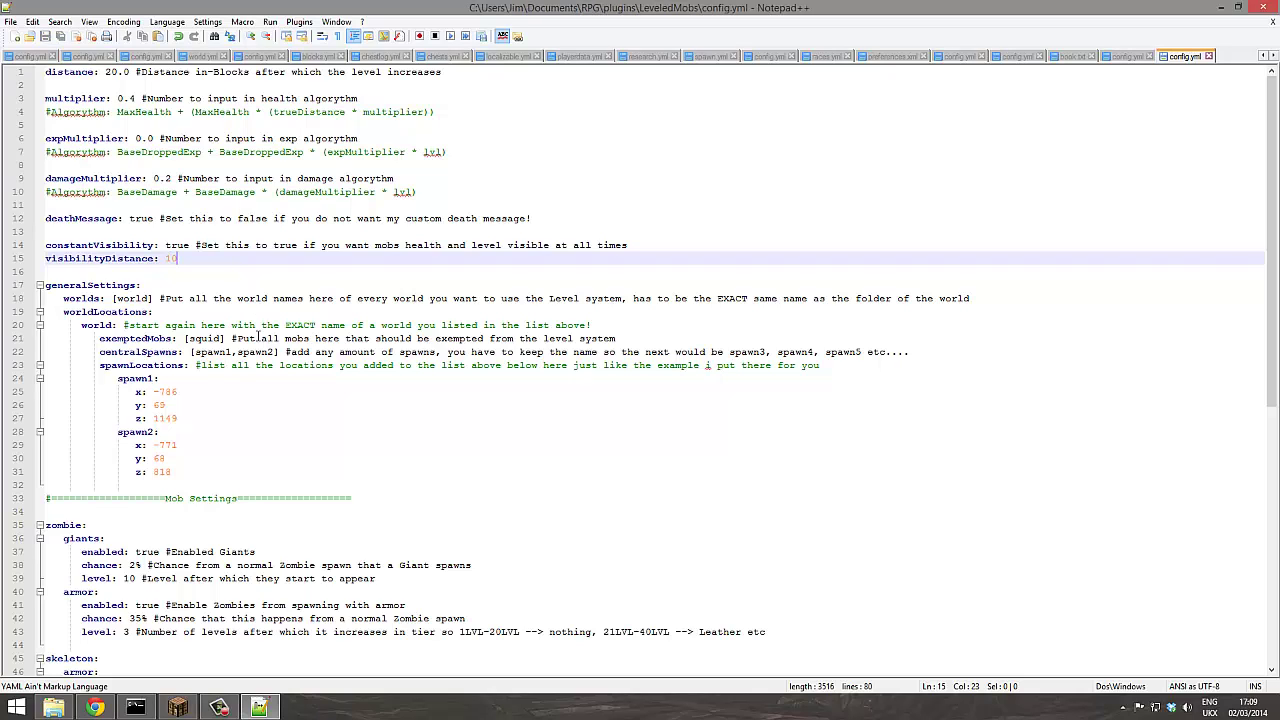
{"action": "key", "text": "BackSpace"}
{"action": "key", "text": "ctrl+s"}
Duplicate the spawn2 block with its coordinates directly below it, rename the copy spawn3, and save the file.
{"action": "left_click_drag", "start_coordinate": [182, 469], "coordinate": [42, 434]}
{"action": "key", "text": "ctrl+c"}
{"action": "left_click", "coordinate": [225, 477]}
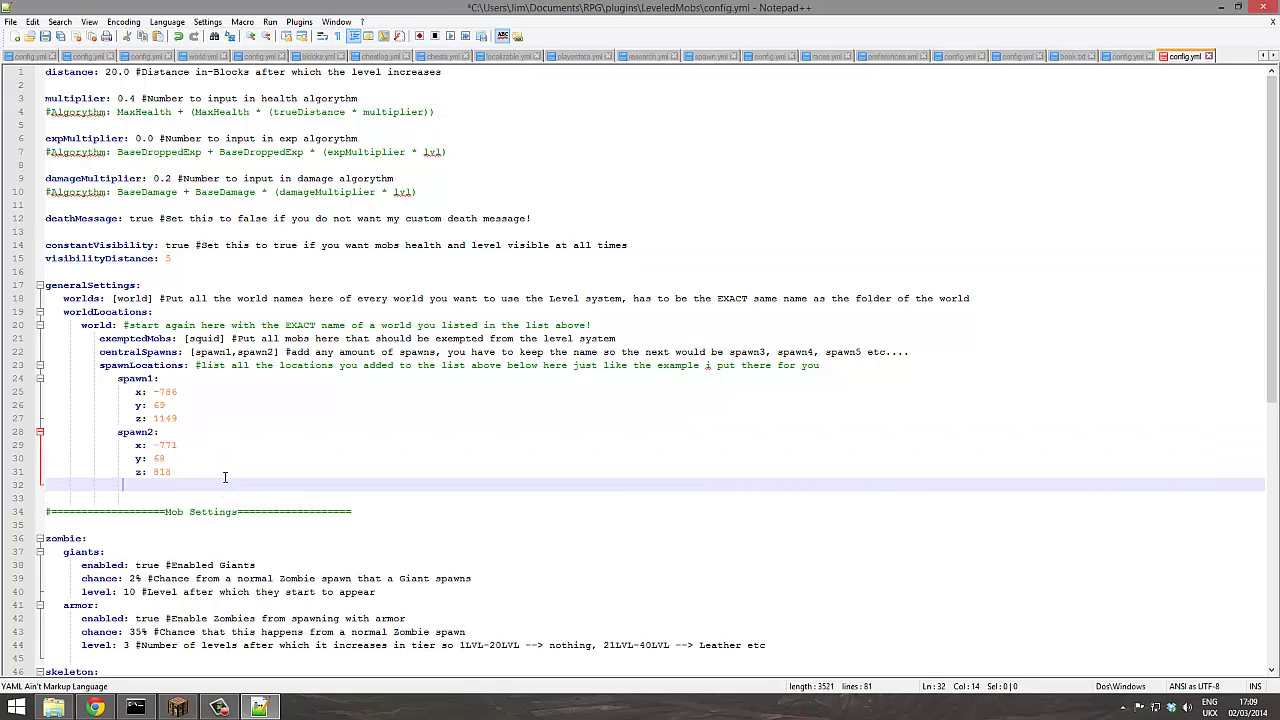
{"action": "key", "text": "ctrl+v"}
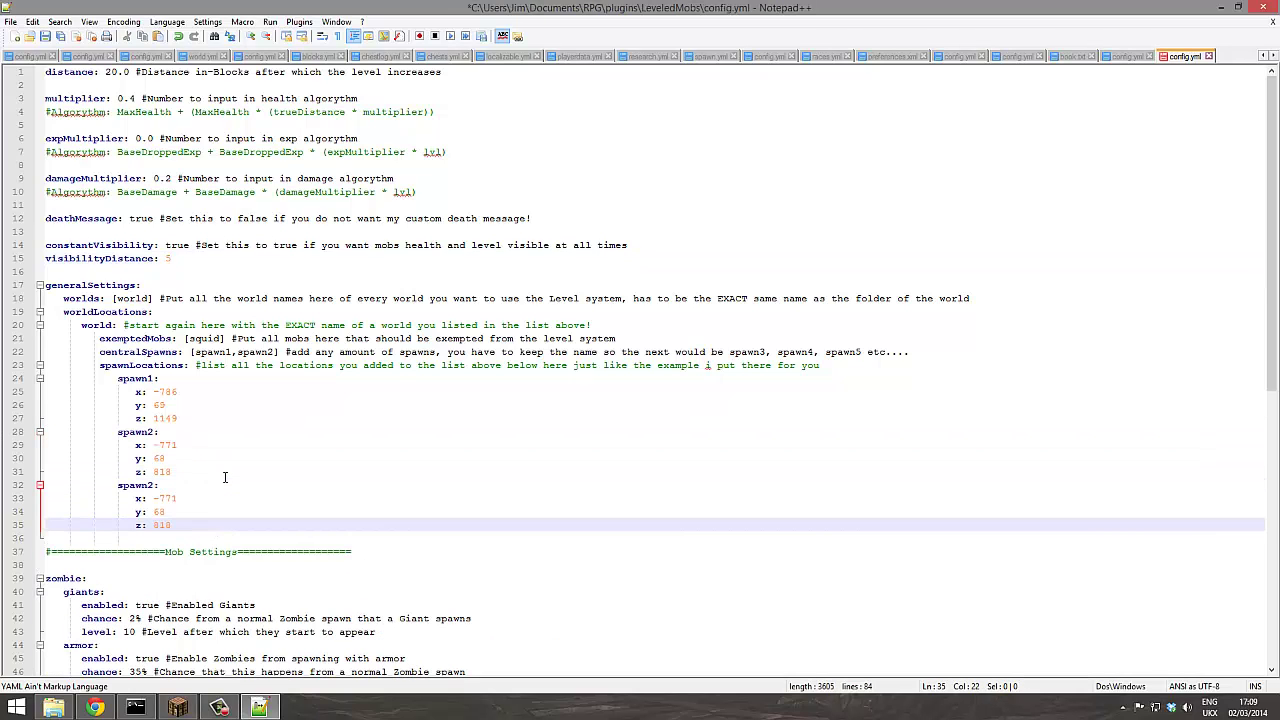
{"action": "left_click", "coordinate": [152, 487]}
{"action": "key", "text": "BackSpace"}
{"action": "type", "text": "3"}
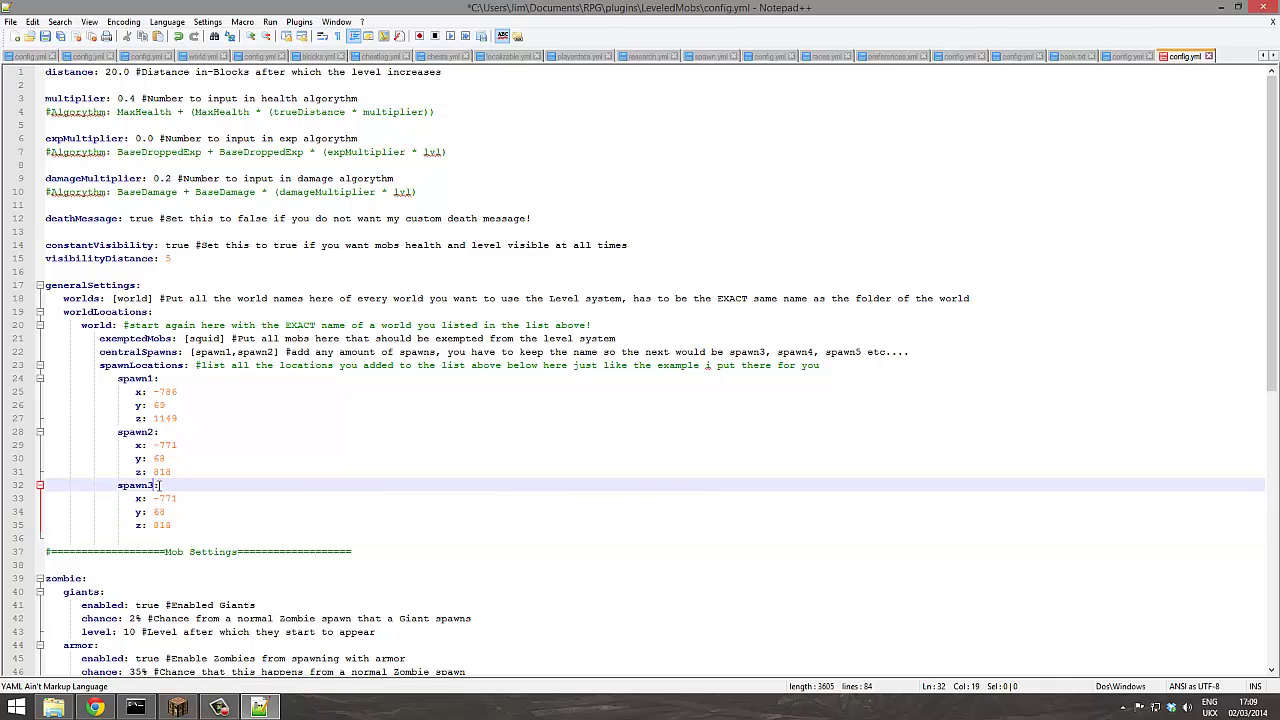
{"action": "key", "text": "ctrl+s"}
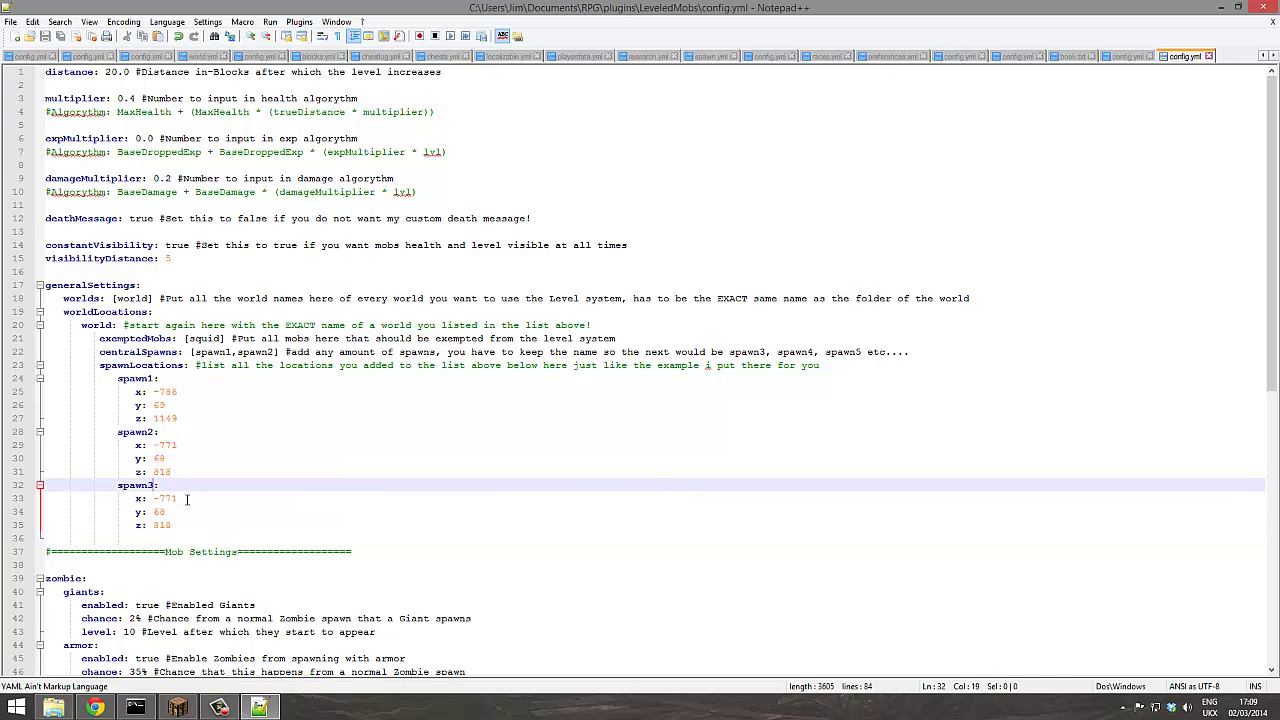
Select spawn3's x value, switch to Minecraft and warp to nord.
{"action": "left_click_drag", "start_coordinate": [187, 499], "coordinate": [156, 497]}
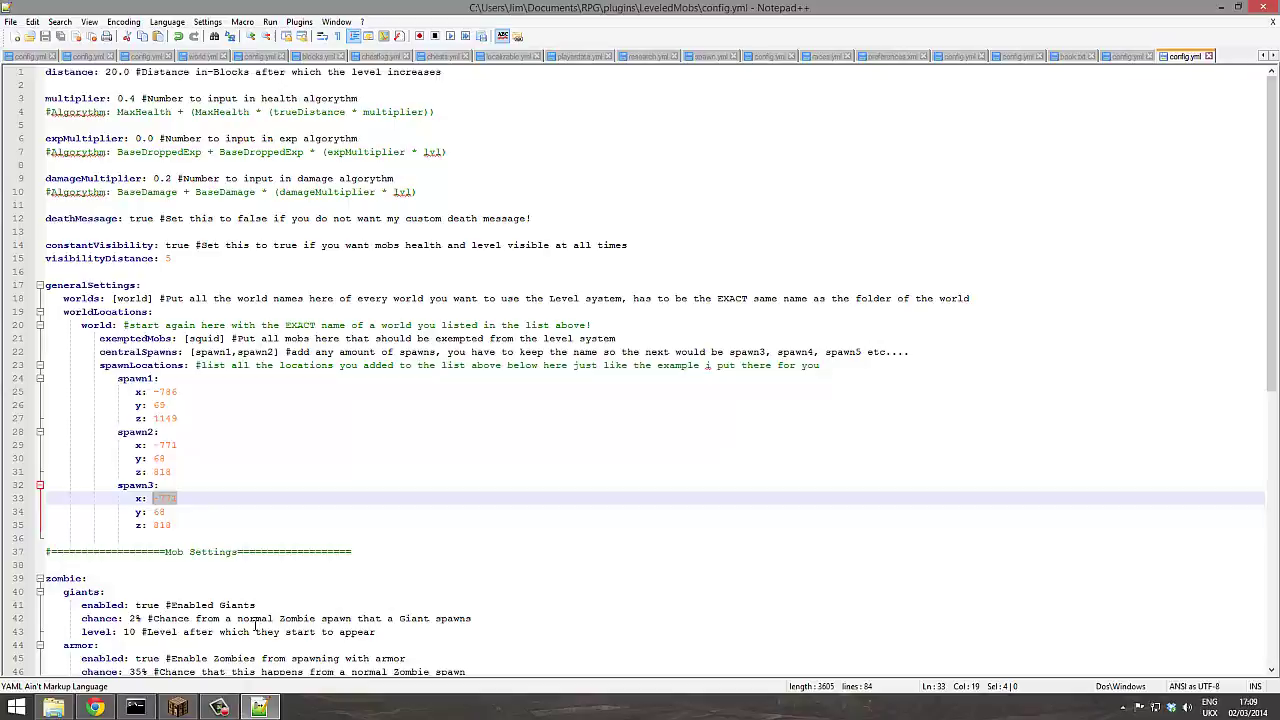
{"action": "left_click", "coordinate": [177, 707]}
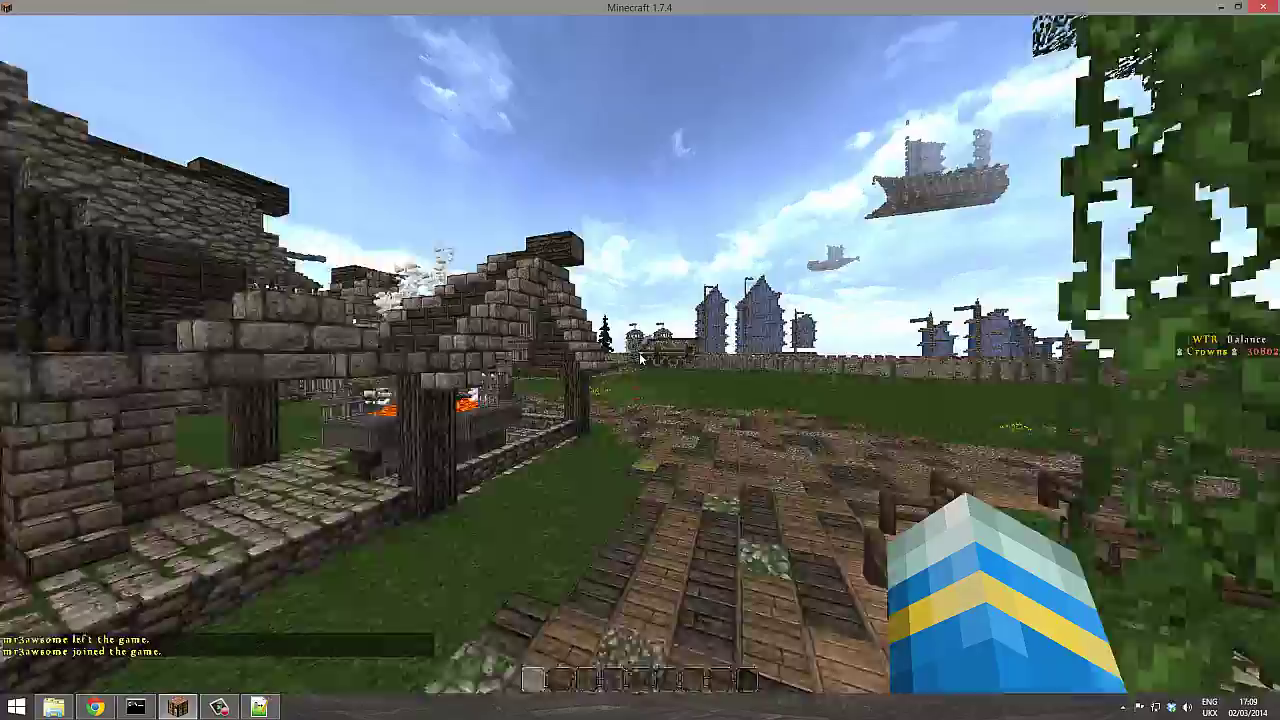
{"action": "type", "text": "/warp"}
{"action": "key", "text": "Return"}
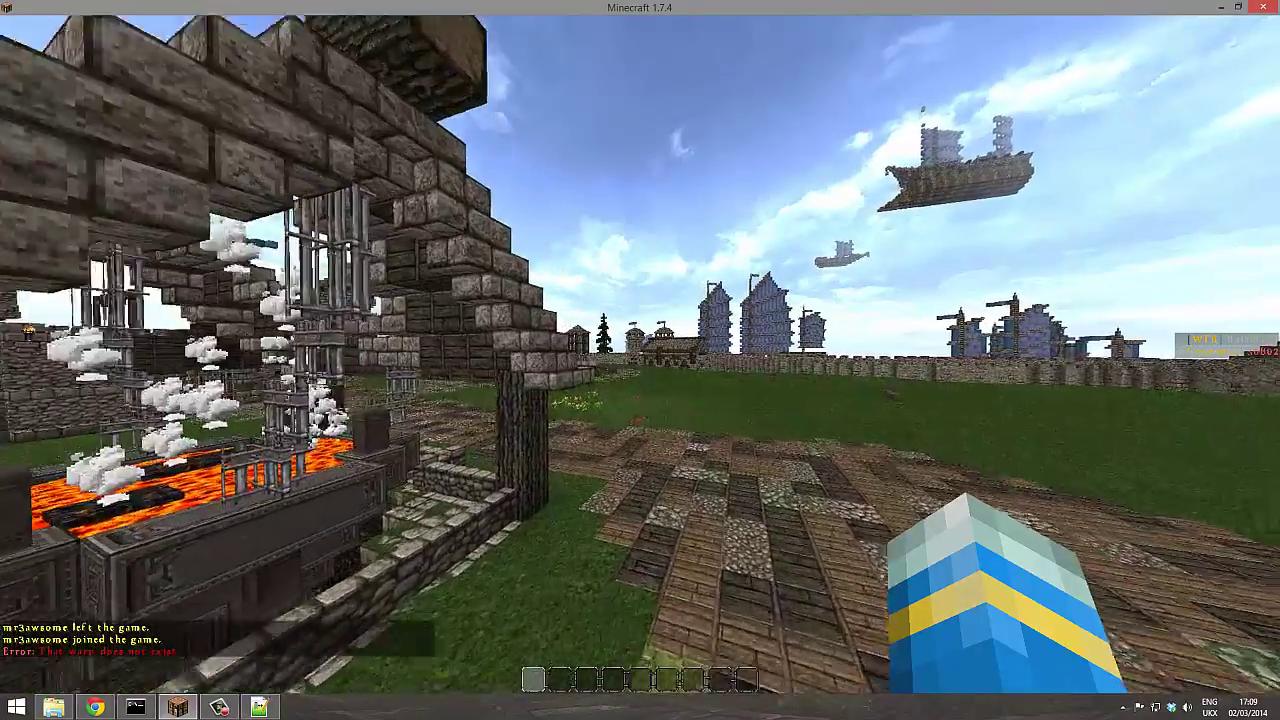
{"action": "type", "text": "/warp nord"}
{"action": "key", "text": "Return"}
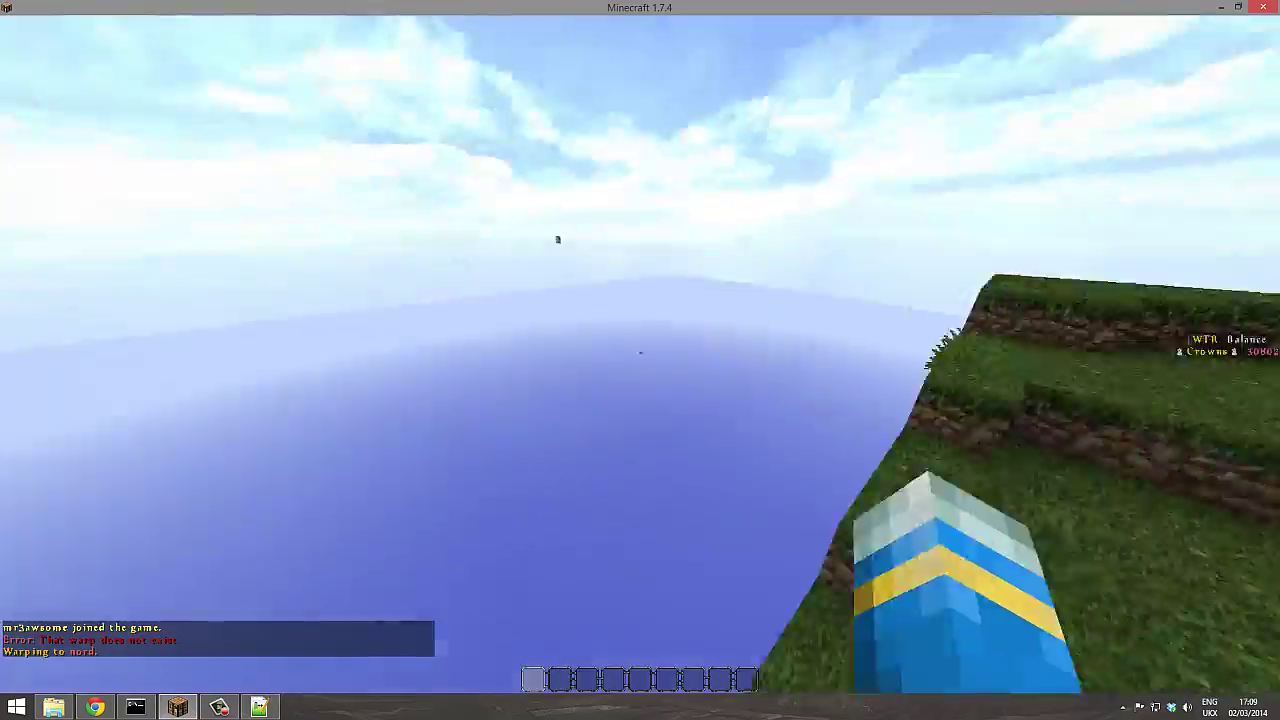
Show the debug coordinates and move to a spot on the grassland for the new spawn location.
{"action": "key", "text": "F3"}
{"action": "key", "text": "w"}
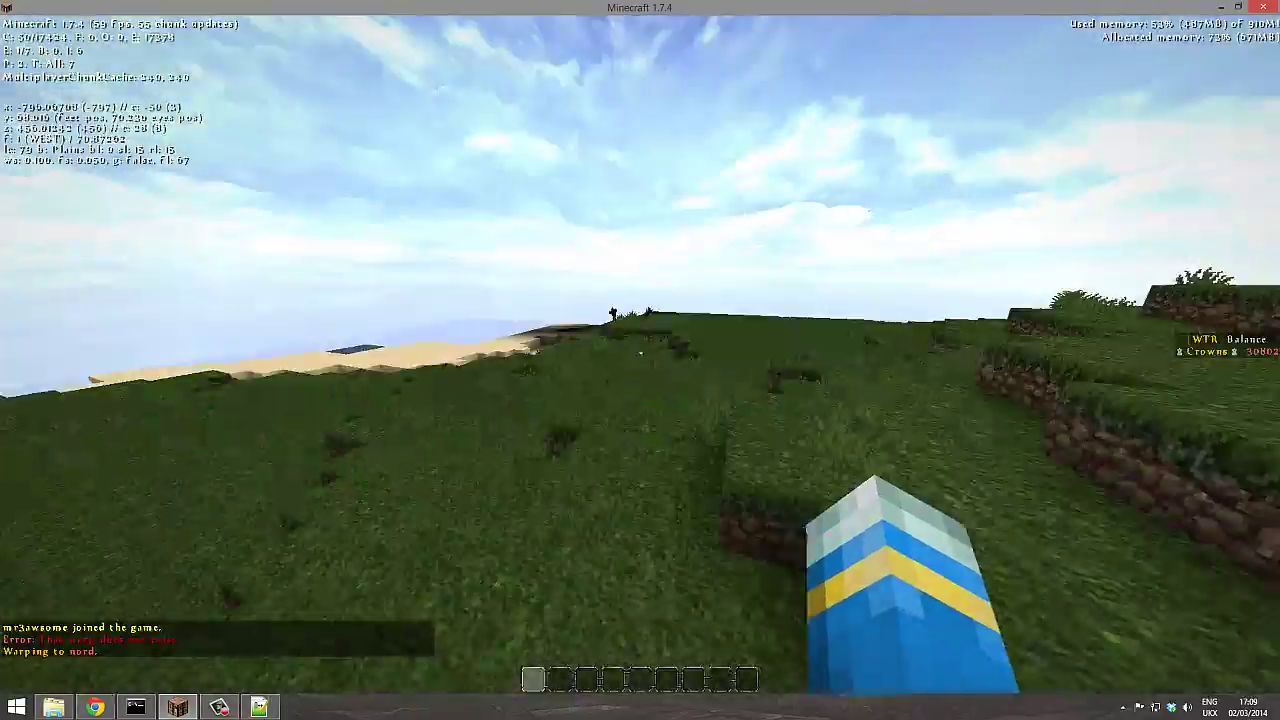
{"action": "key", "text": "space"}
{"action": "key", "text": "w"}
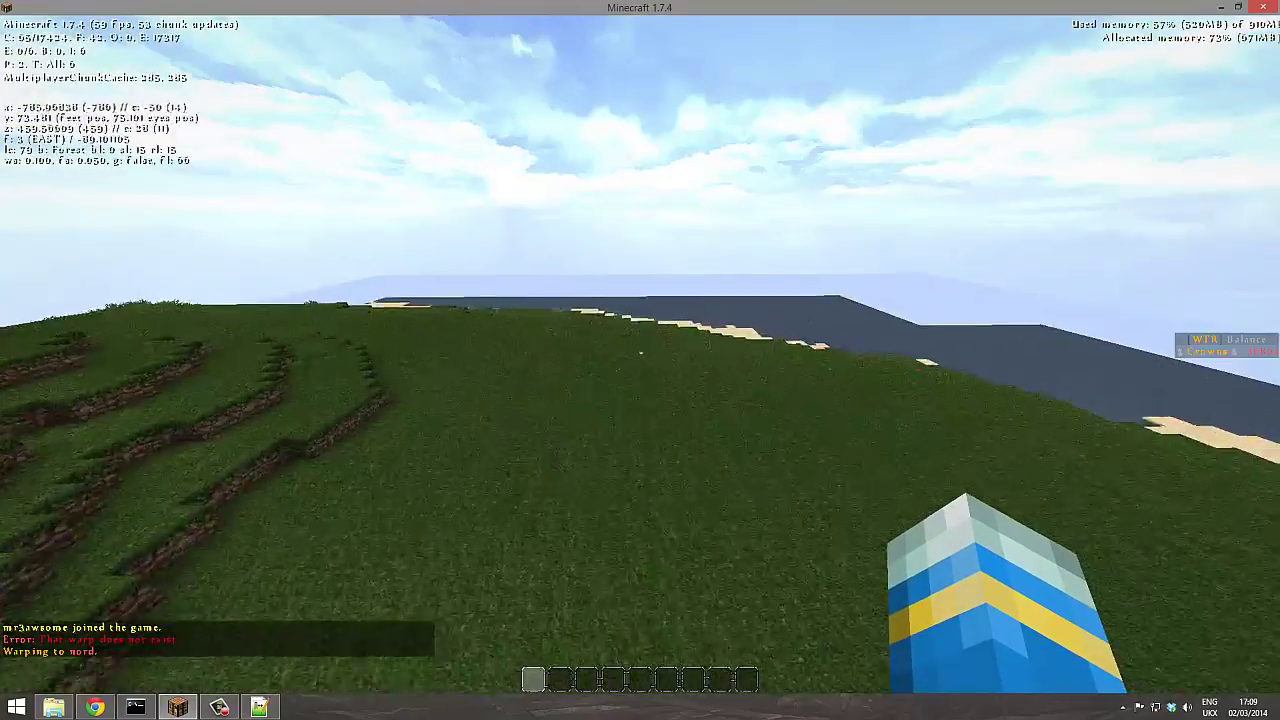
{"action": "key", "text": "w"}
Switch to Notepad++, set spawn3's x value to -778 and recreate the empty line below its coordinates with indentation.
{"action": "key", "text": "t"}
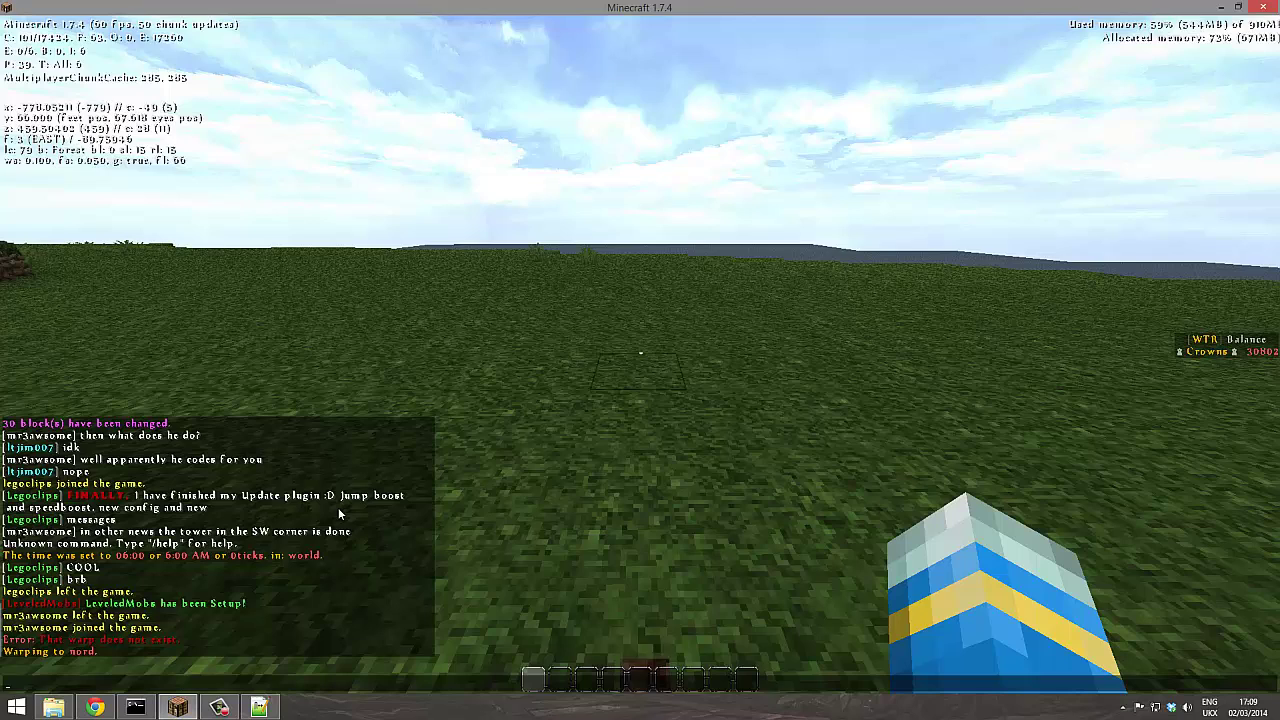
{"action": "left_click", "coordinate": [259, 707]}
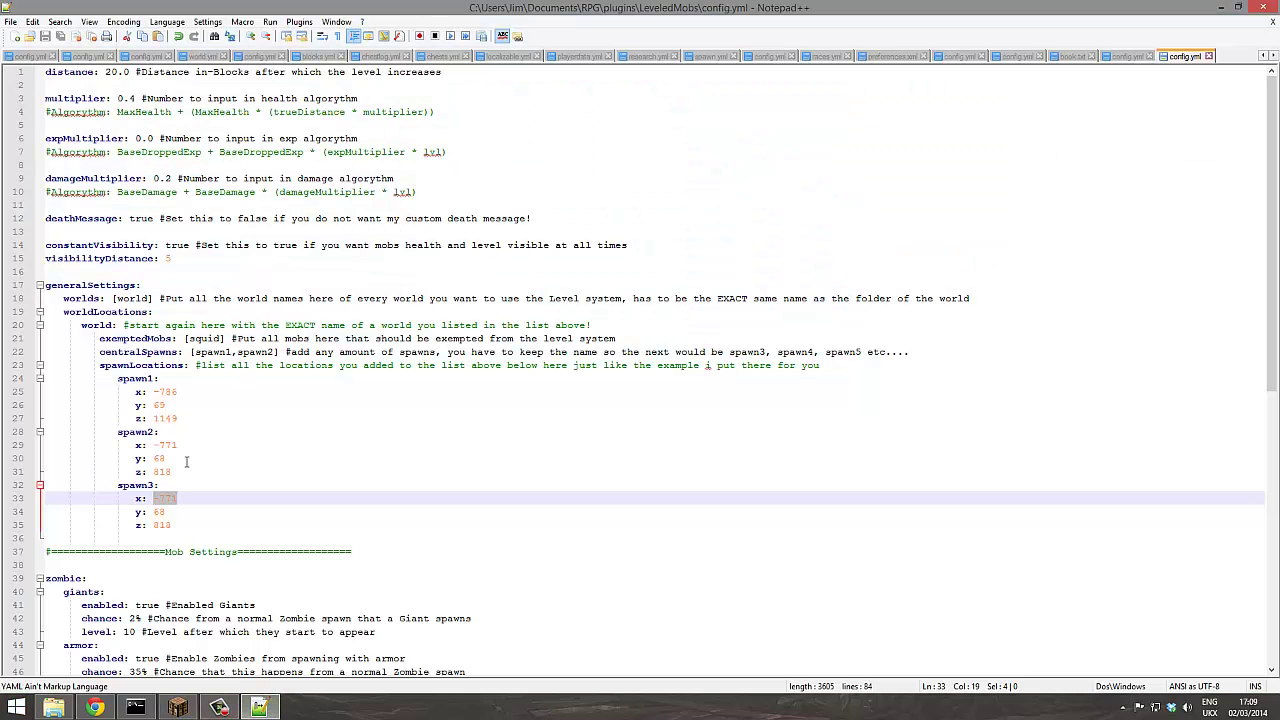
{"action": "type", "text": "-7"}
{"action": "key", "text": "Down"}
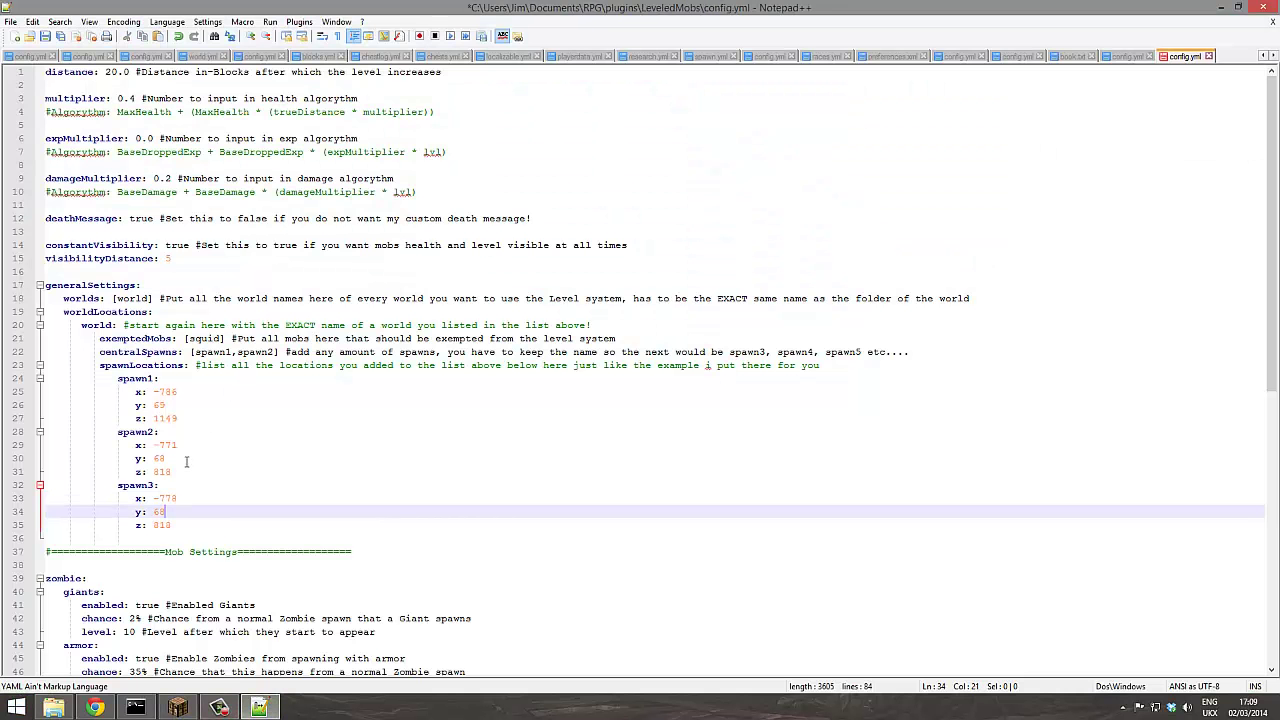
{"action": "key", "text": "Down"}
{"action": "key", "text": "Down"}
{"action": "key", "text": "BackSpace"}
{"action": "key", "text": "Return"}
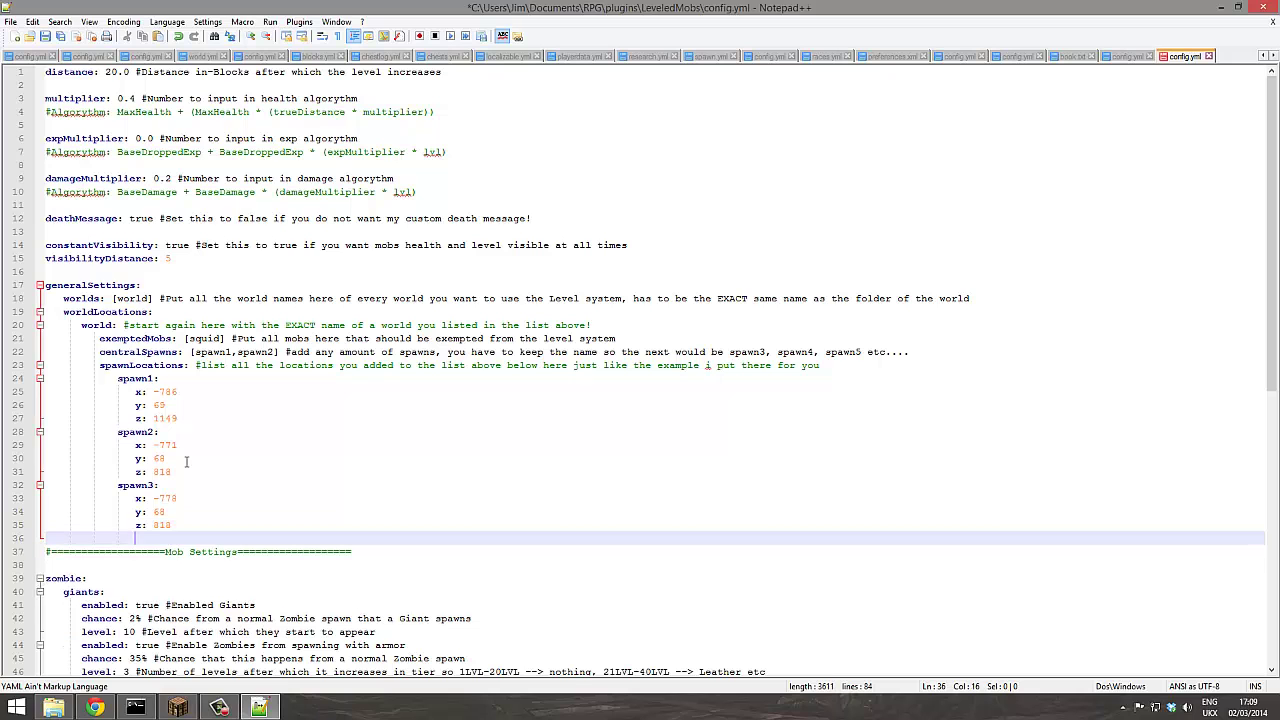
{"action": "key", "text": "Up"}
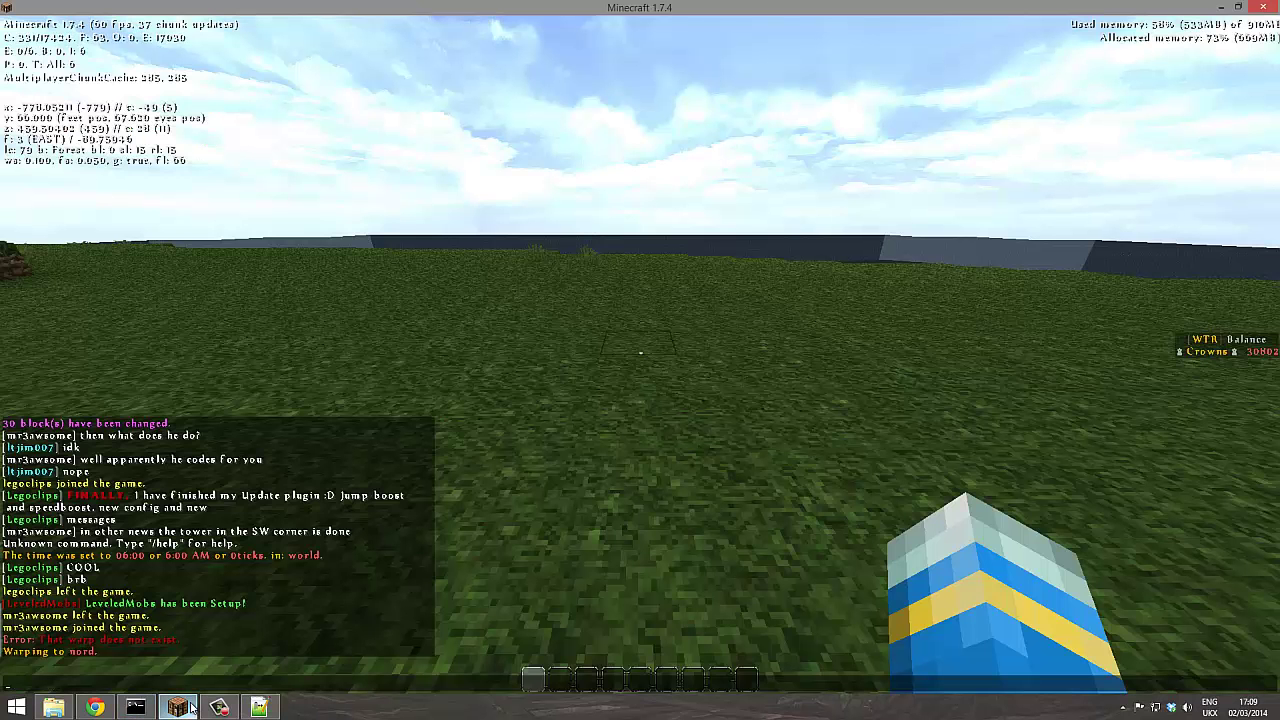
Check the z coordinate in Minecraft, set spawn3's z value to 459 and save the config file.
{"action": "left_click", "coordinate": [182, 708]}
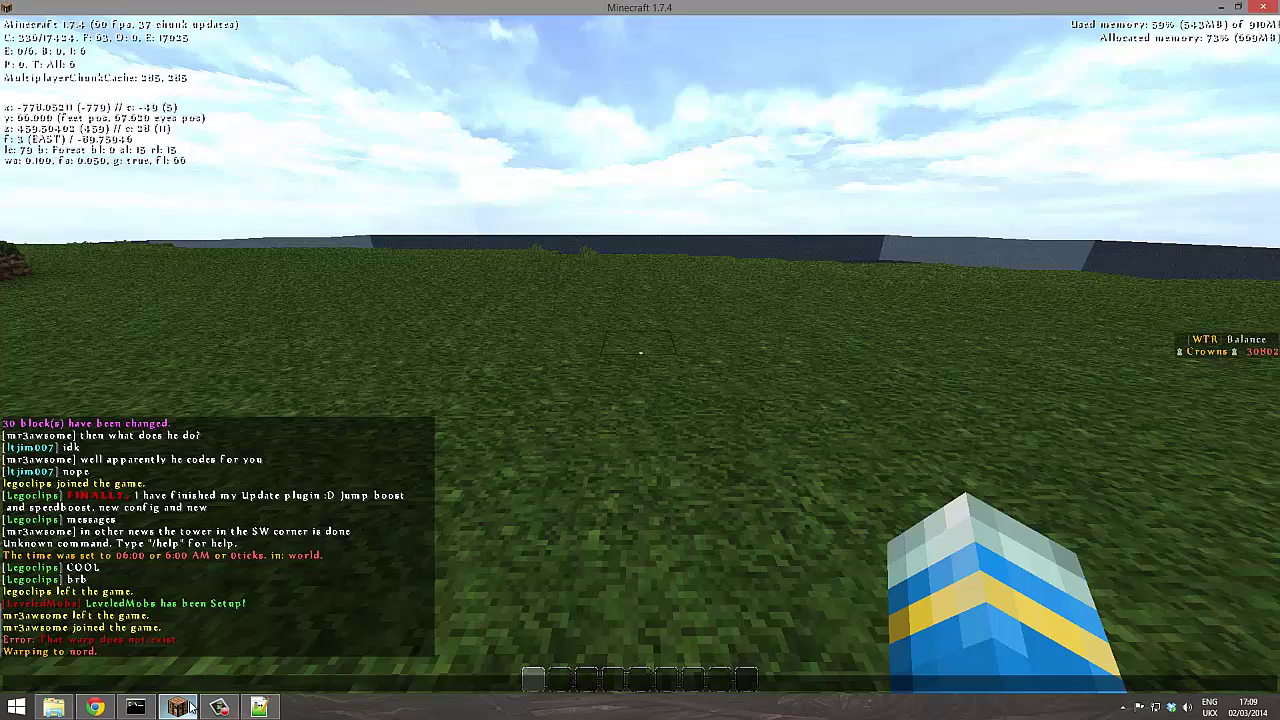
{"action": "left_click", "coordinate": [188, 706]}
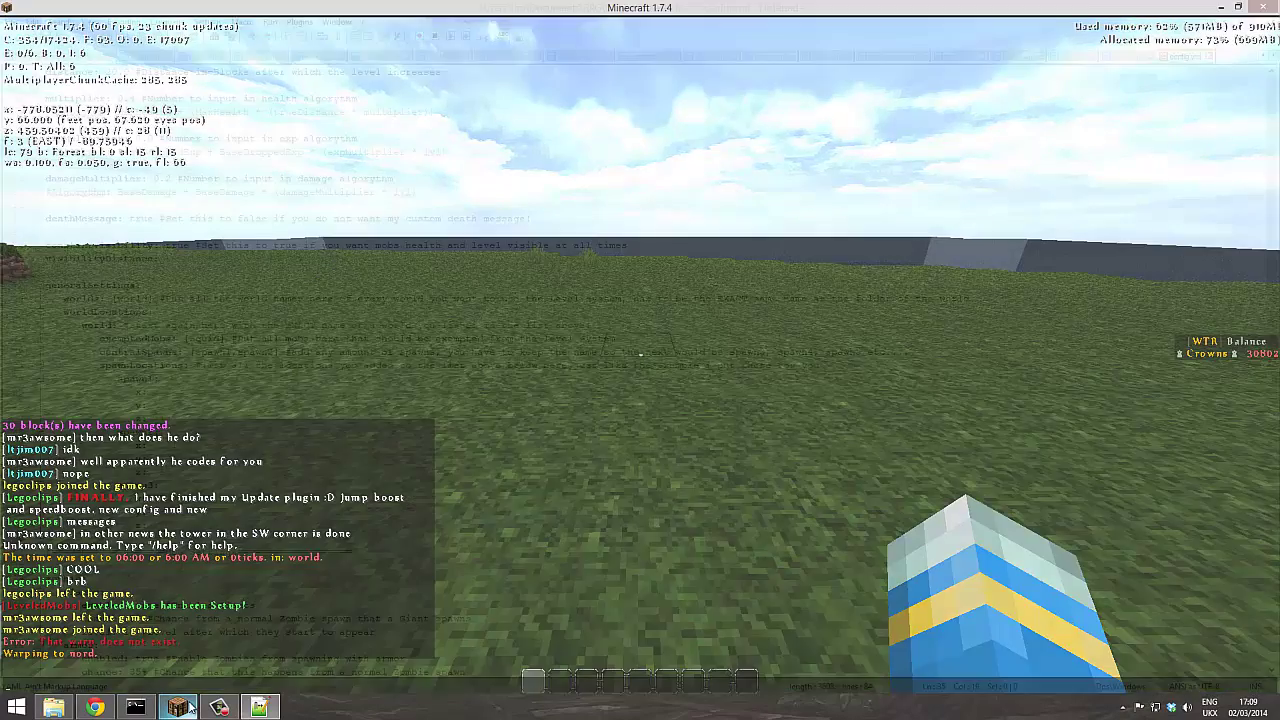
{"action": "type", "text": "459"}
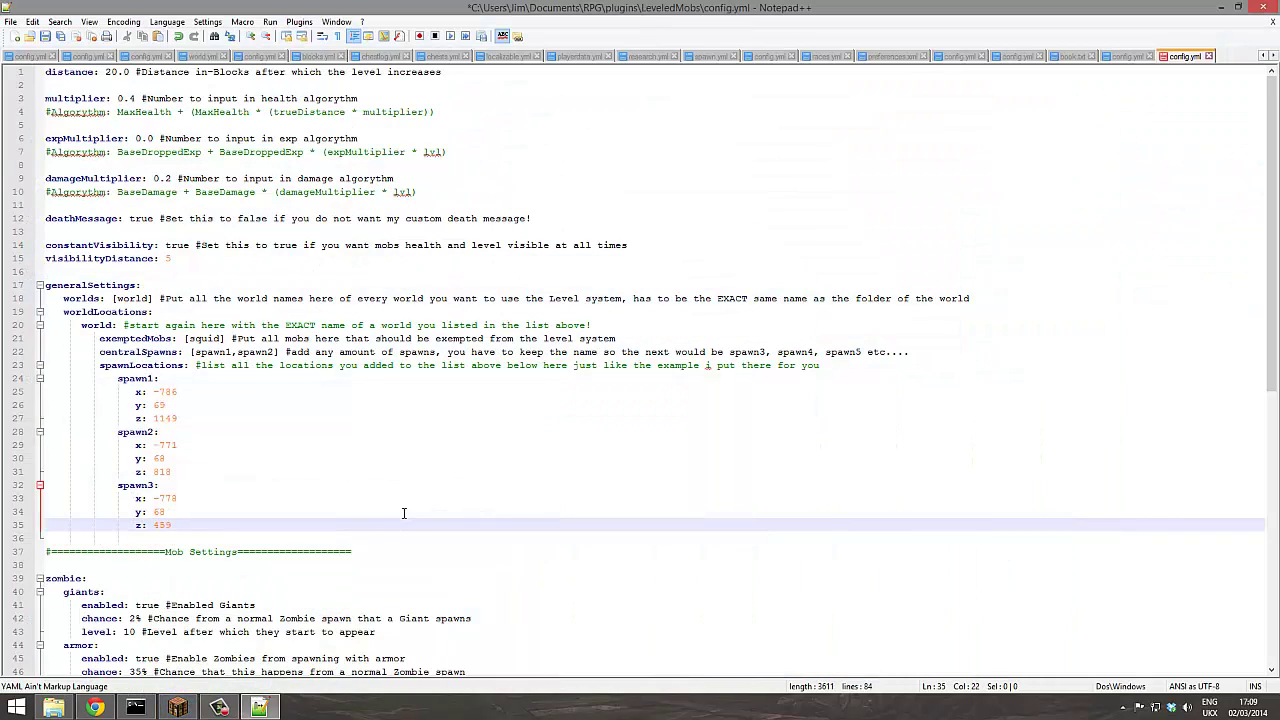
{"action": "key", "text": "ctrl+s"}
Switch to Minecraft and return to the previous location with the /back command.
{"action": "key", "text": "alt+Tab"}
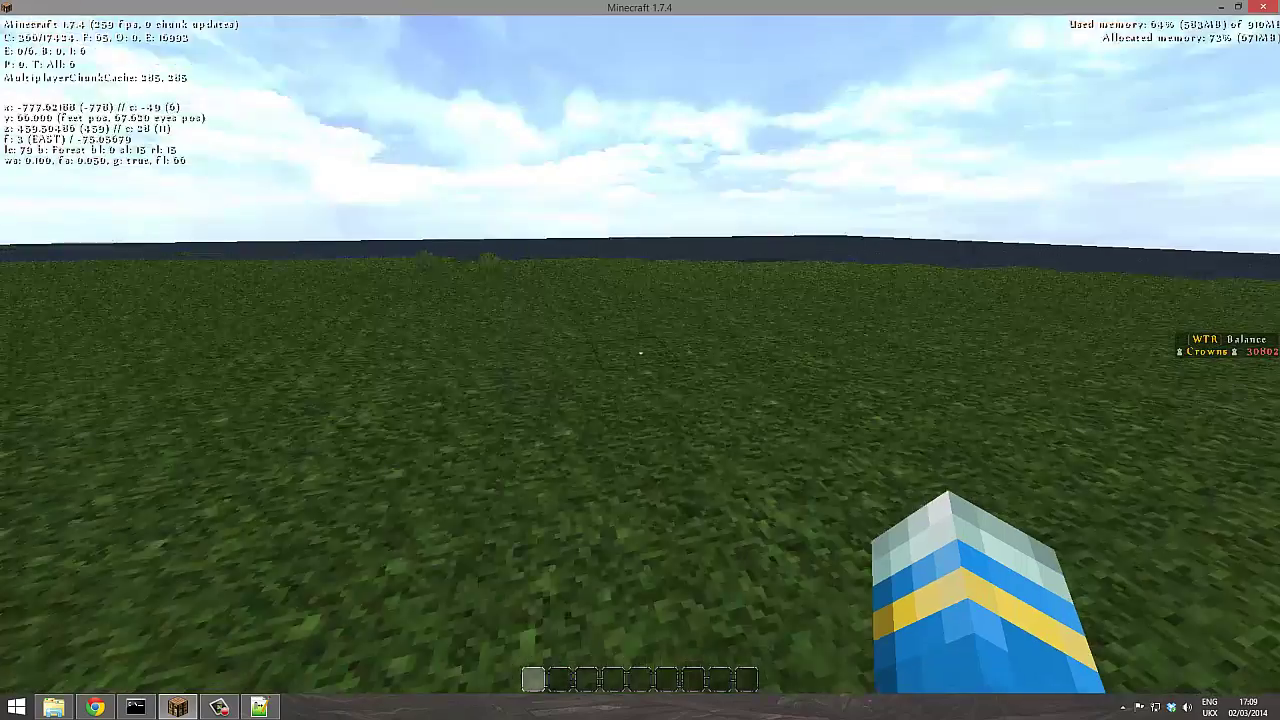
{"action": "key", "text": "slash"}
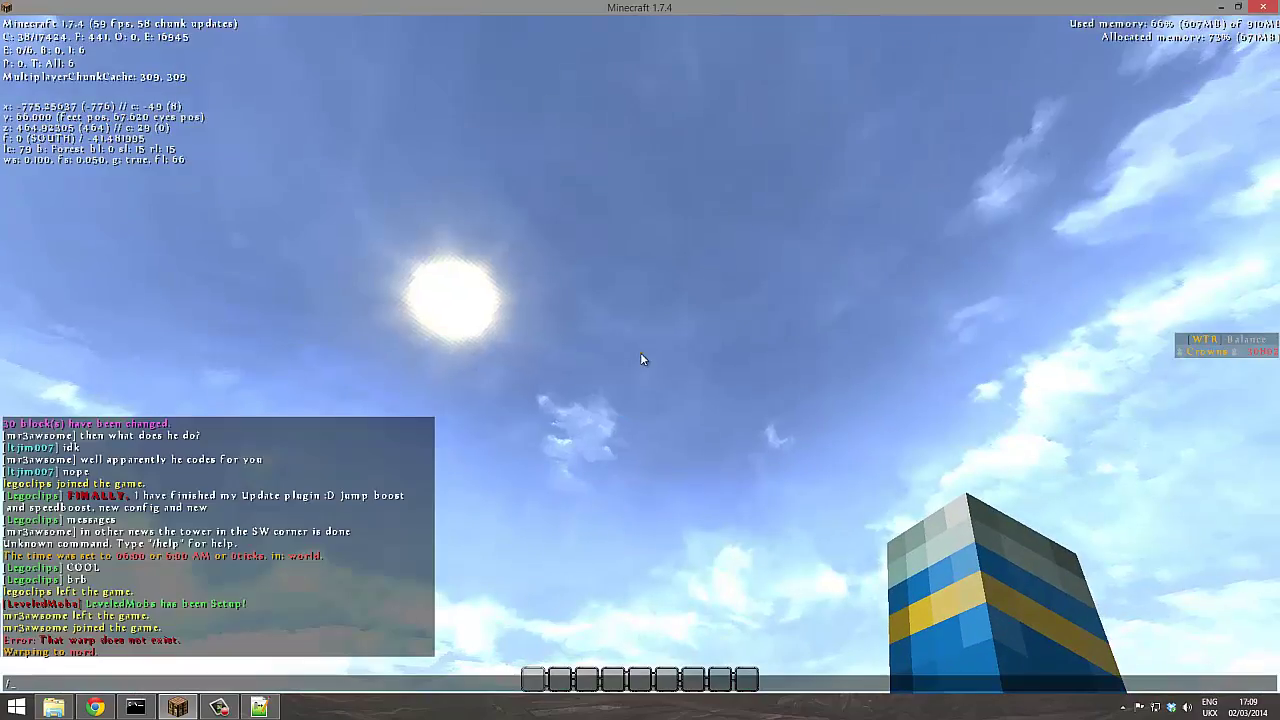
{"action": "type", "text": "back"}
{"action": "key", "text": "Return"}
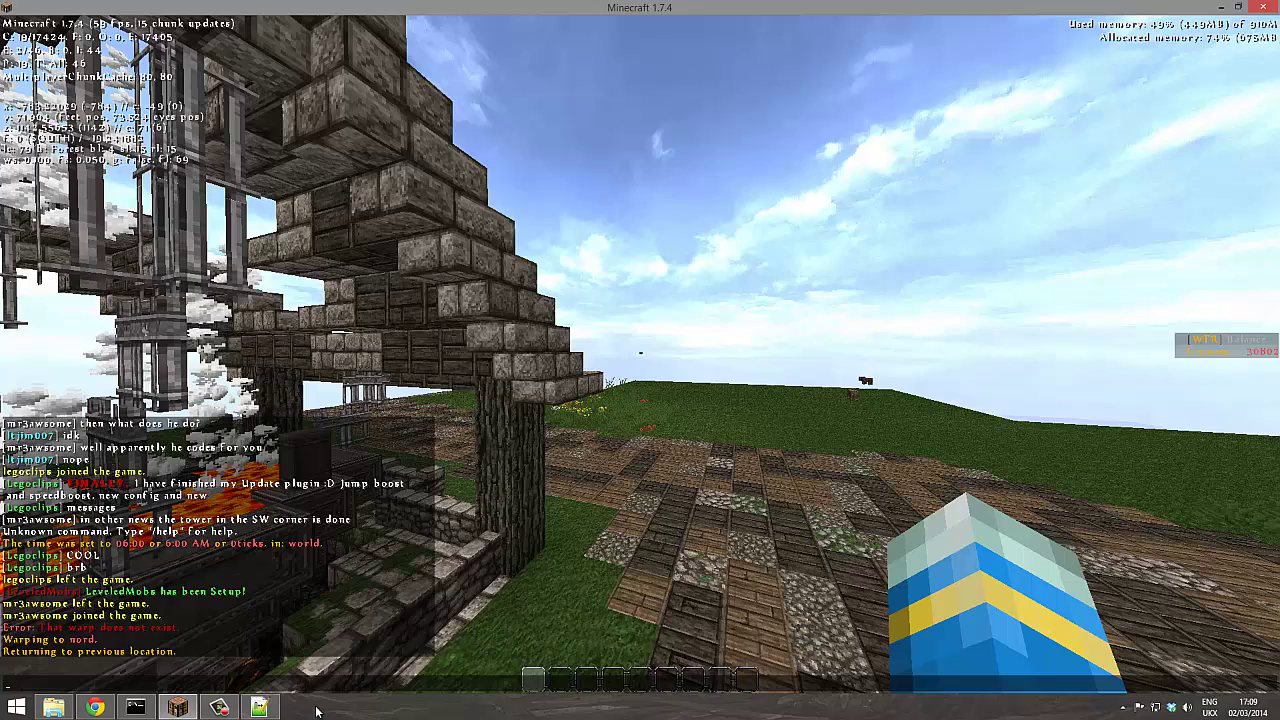
Switch to Notepad++, go through the zombie giants and armor settings, and set the zombie armor level to 5.
{"action": "left_click", "coordinate": [259, 707]}
{"action": "scroll", "coordinate": [259, 523], "scroll_direction": "down", "scroll_amount": 2}
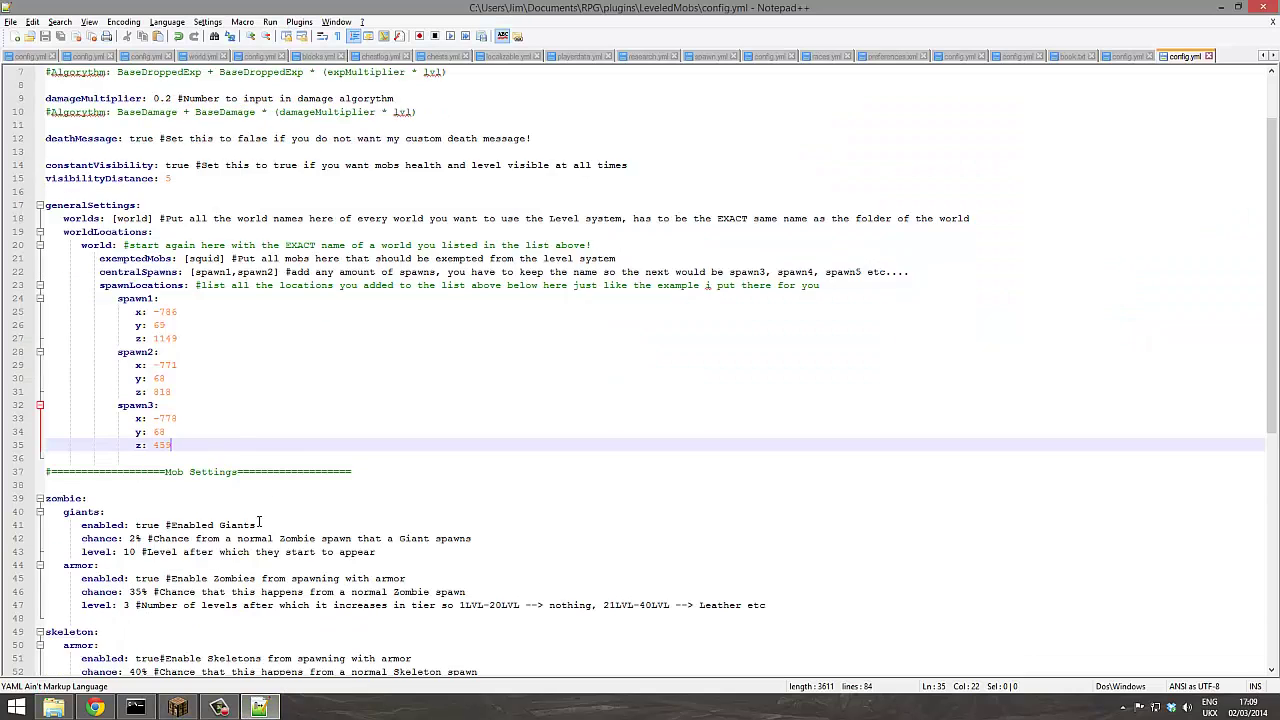
{"action": "scroll", "coordinate": [259, 523], "scroll_direction": "down", "scroll_amount": 2}
{"action": "left_click_drag", "start_coordinate": [125, 458], "coordinate": [391, 450]}
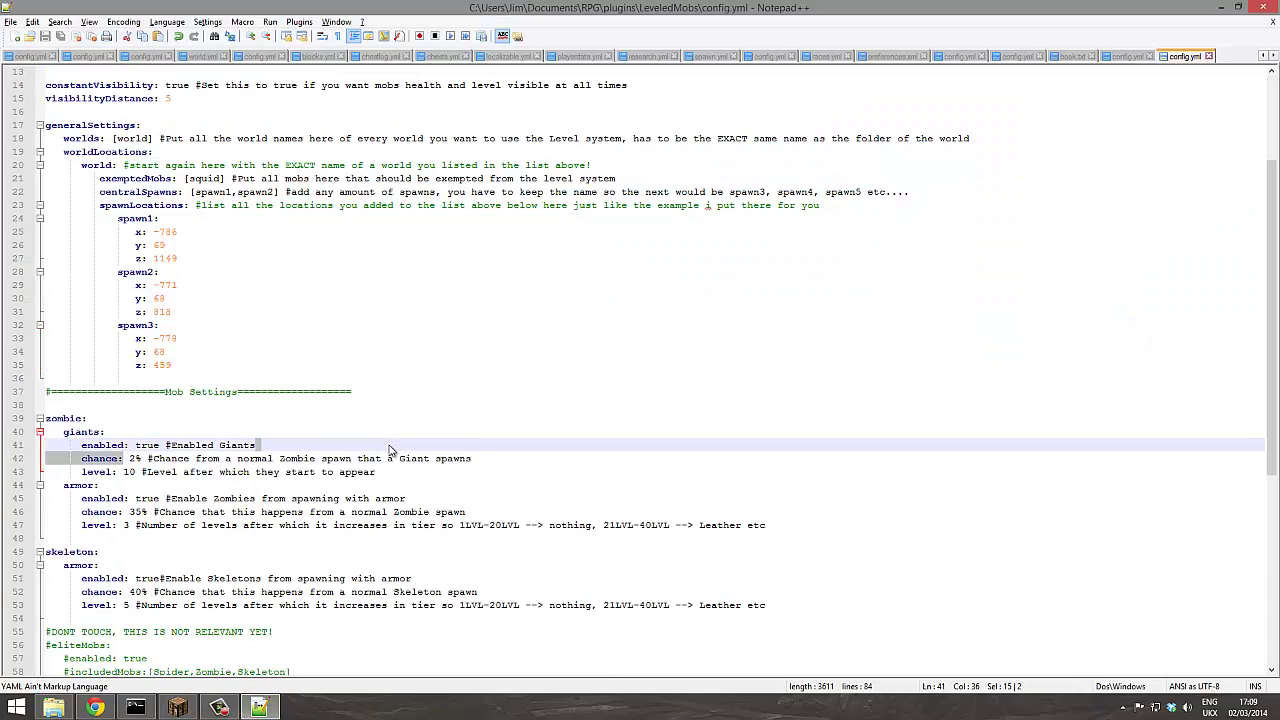
{"action": "left_click", "coordinate": [276, 442]}
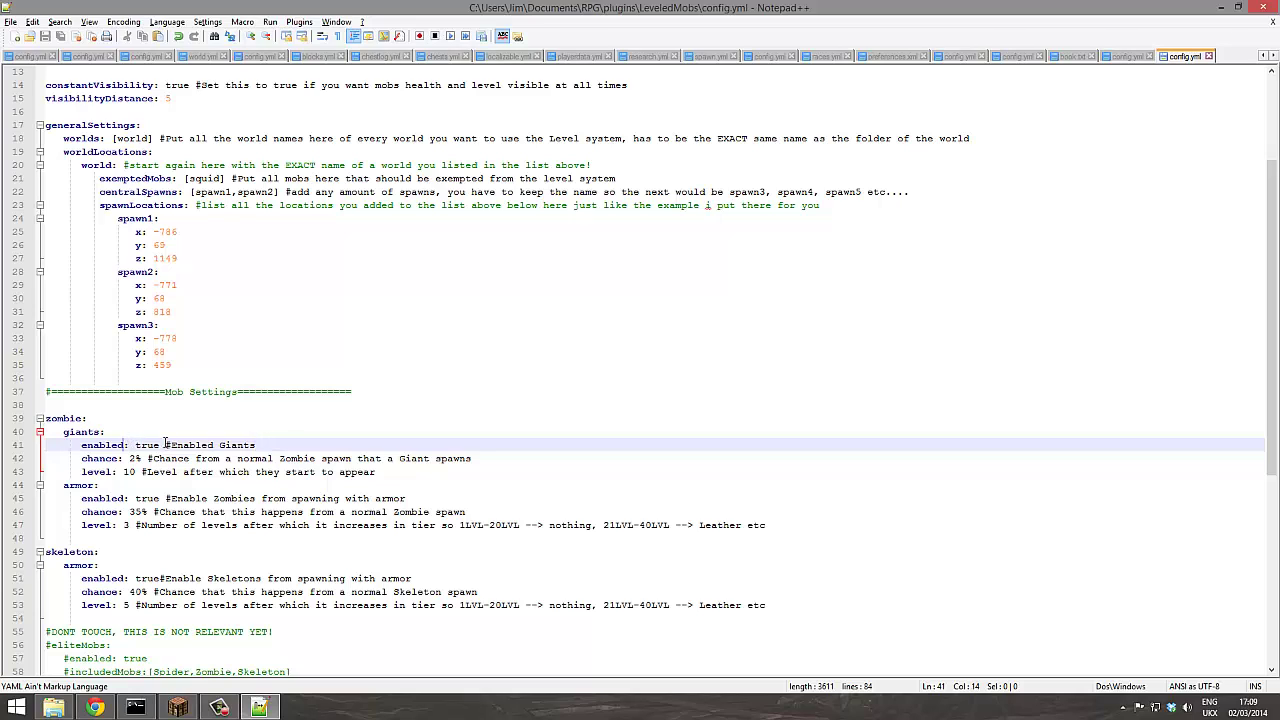
{"action": "left_click_drag", "start_coordinate": [124, 444], "coordinate": [211, 452]}
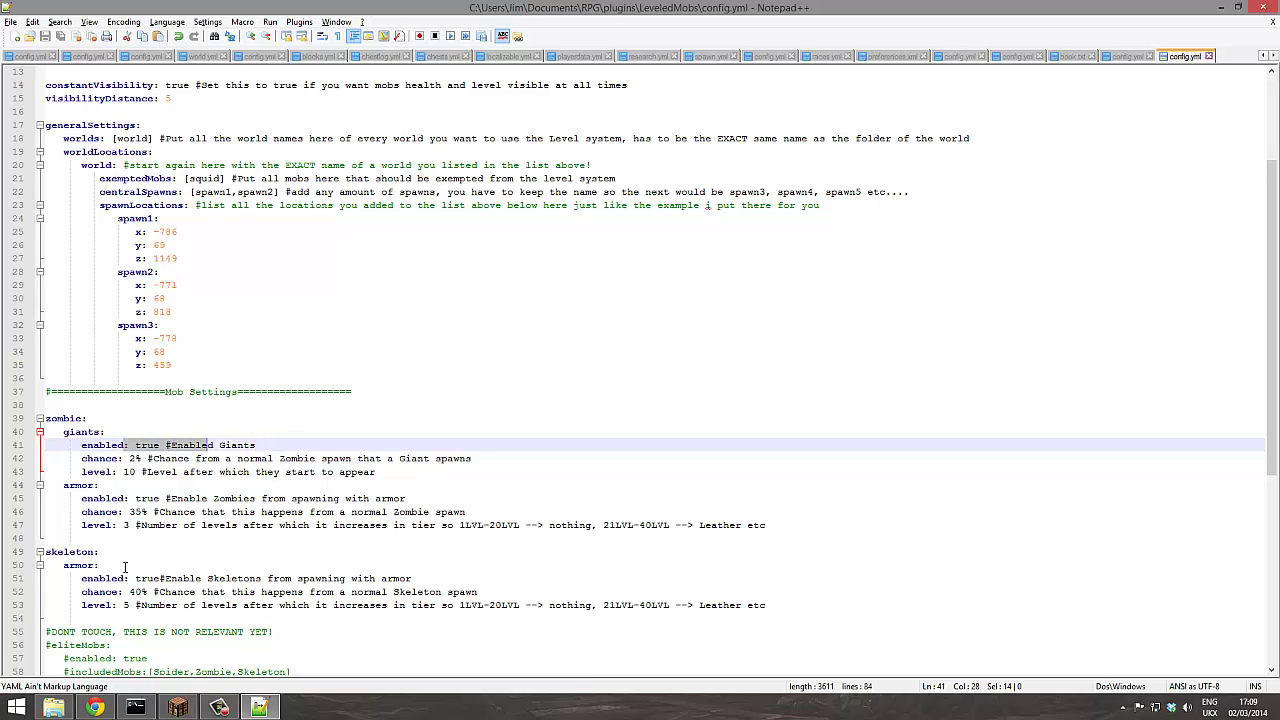
{"action": "left_click", "coordinate": [142, 512]}
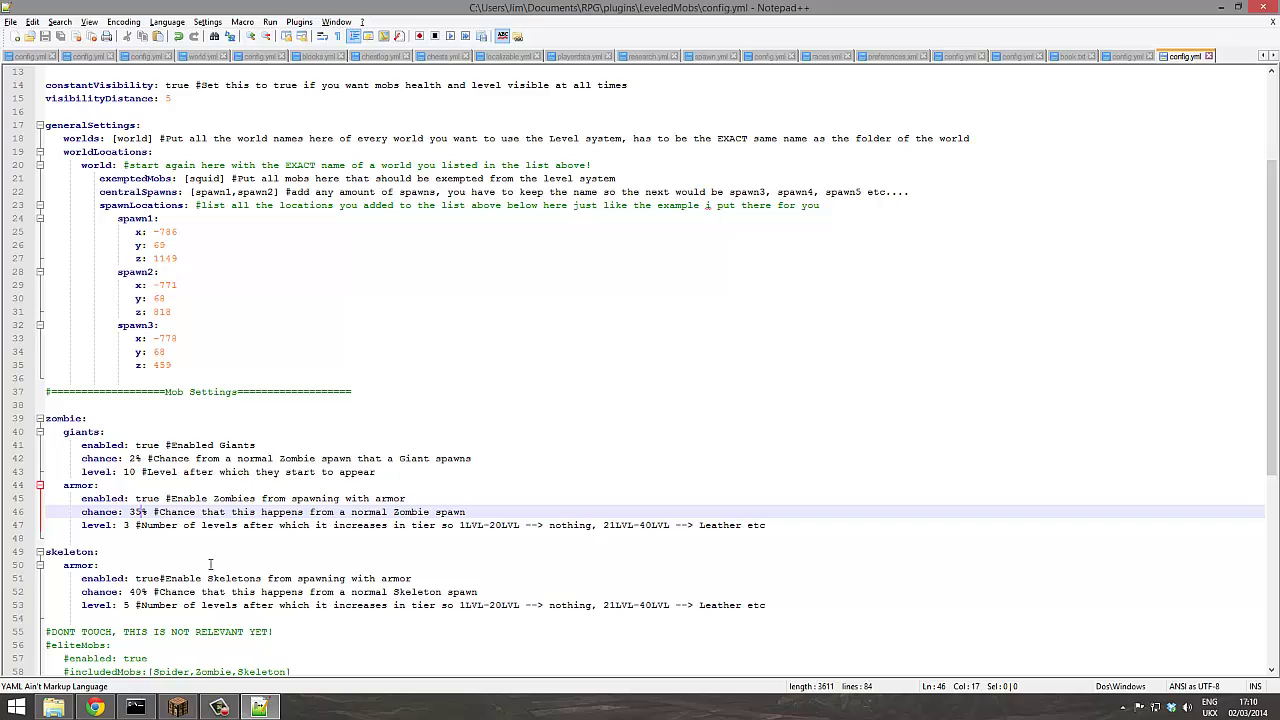
{"action": "left_click", "coordinate": [122, 524]}
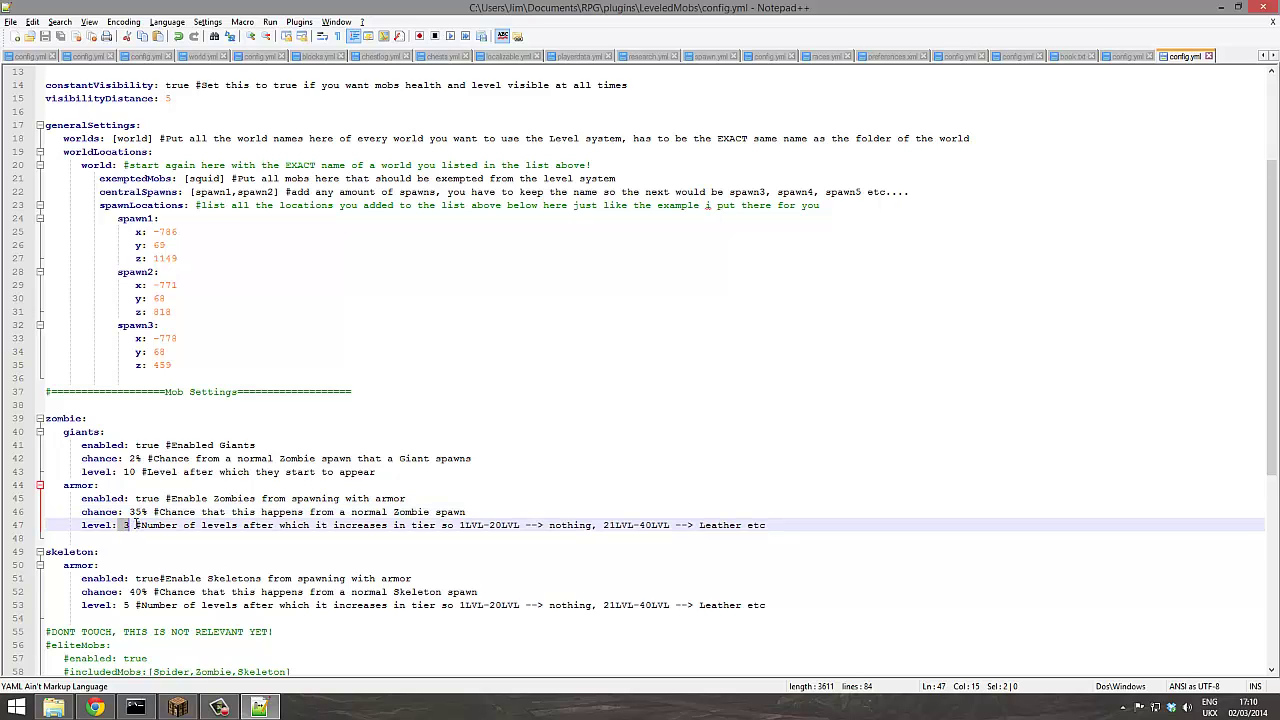
{"action": "double_click", "coordinate": [128, 525]}
{"action": "type", "text": "5"}
Duplicate the GoldenShower legendary item block with all its settings at the end of the config file.
{"action": "scroll", "coordinate": [177, 640], "scroll_direction": "down", "scroll_amount": 6}
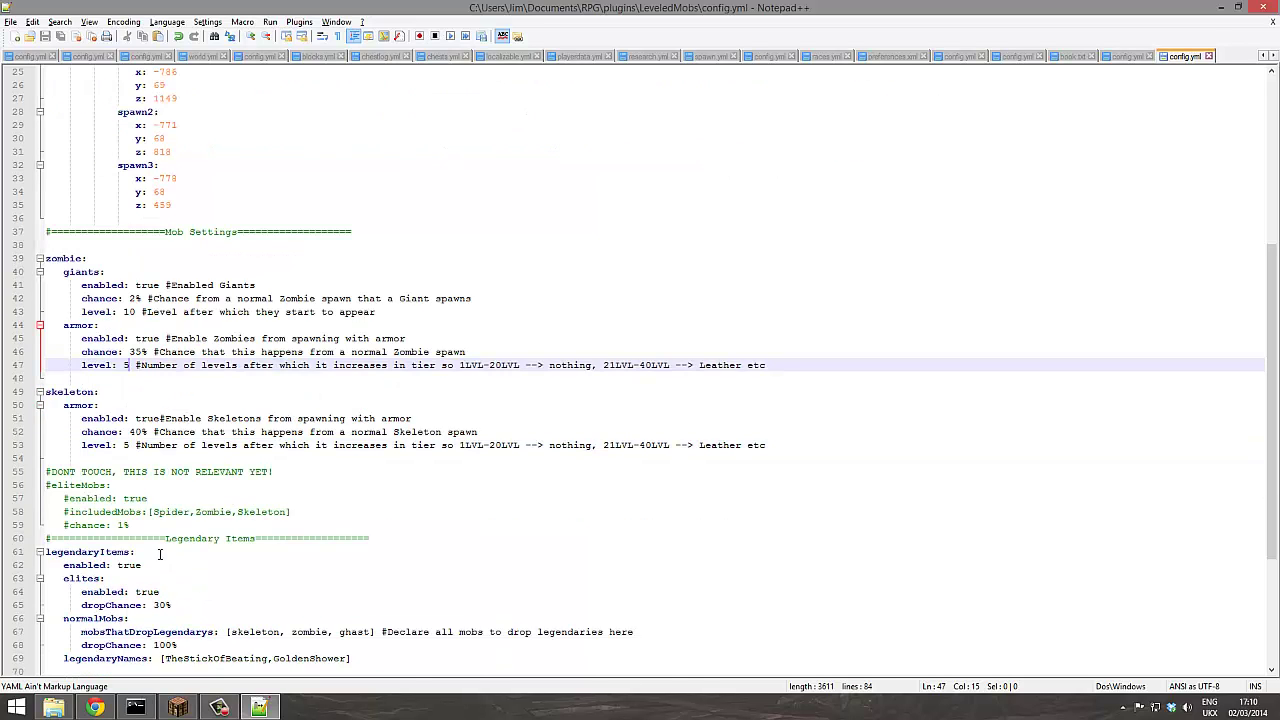
{"action": "left_click_drag", "start_coordinate": [240, 524], "coordinate": [44, 498]}
{"action": "left_click", "coordinate": [248, 517]}
{"action": "scroll", "coordinate": [248, 517], "scroll_direction": "down", "scroll_amount": 3}
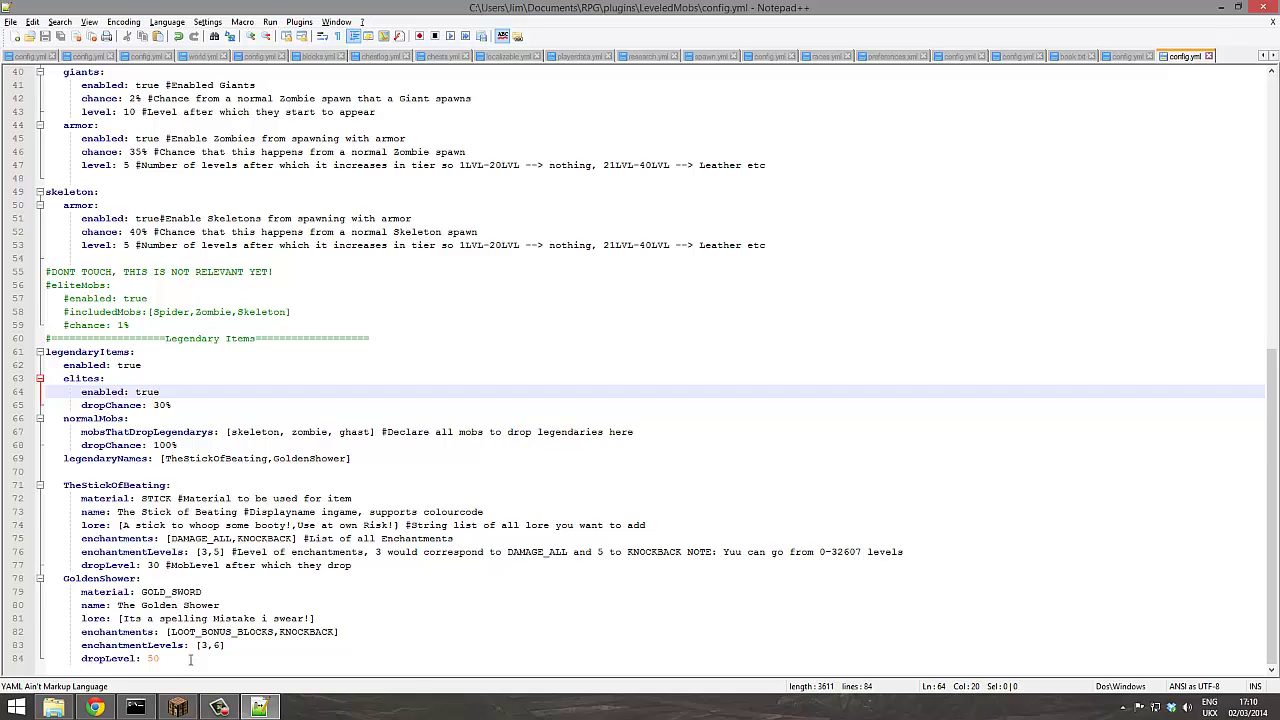
{"action": "left_click_drag", "start_coordinate": [190, 660], "coordinate": [3, 590]}
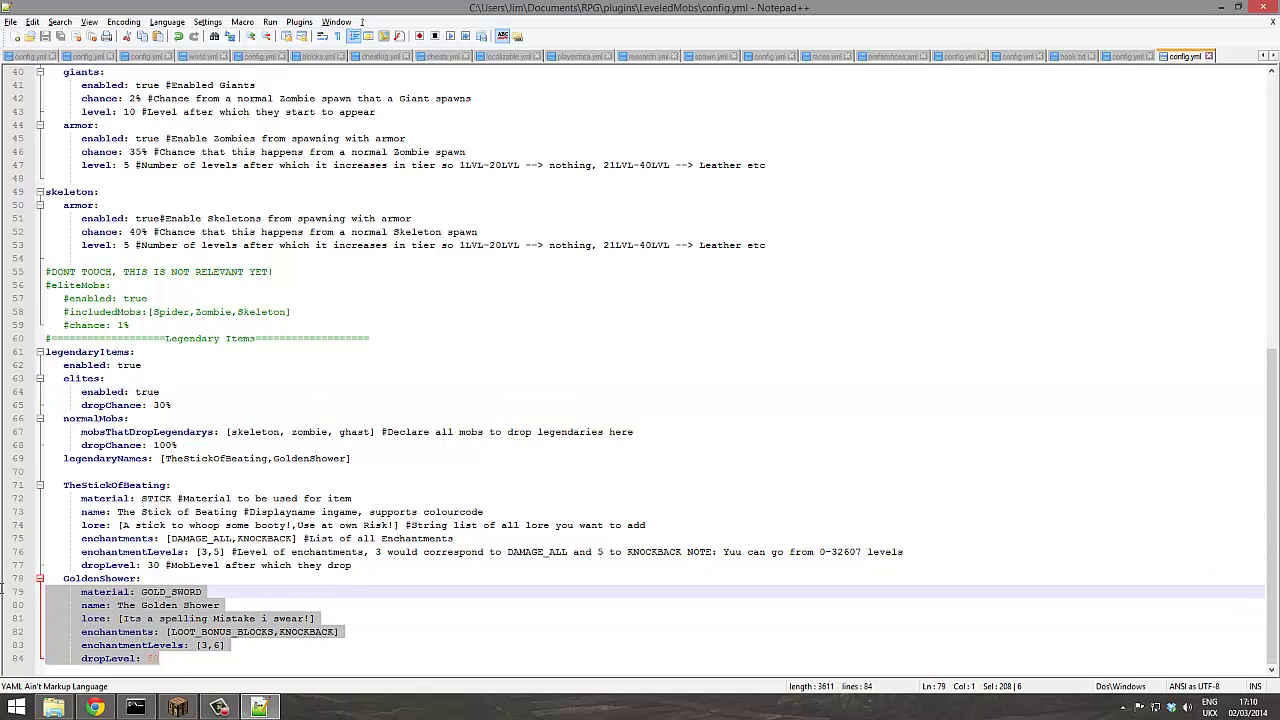
{"action": "left_click", "coordinate": [194, 659]}
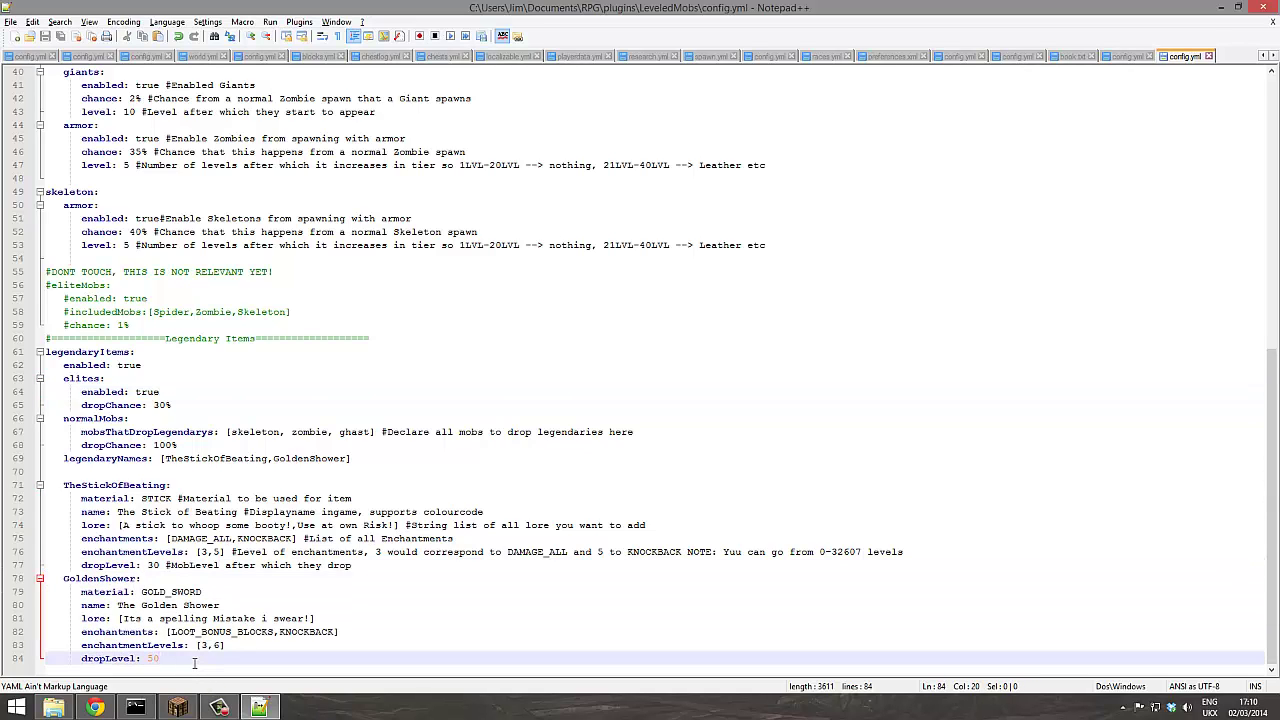
{"action": "key", "text": "Return"}
{"action": "type", "text": "GoldenShower:       material: GOLD_SWORD       name: The Golden Shower       lore: [Its a spelling Mistake i swear!]       enchantments: [LOOT_BONUS_BLOCKS,KNOCKBACK]       enchantmentLevels: [3,6]       dropLevel: 50"}
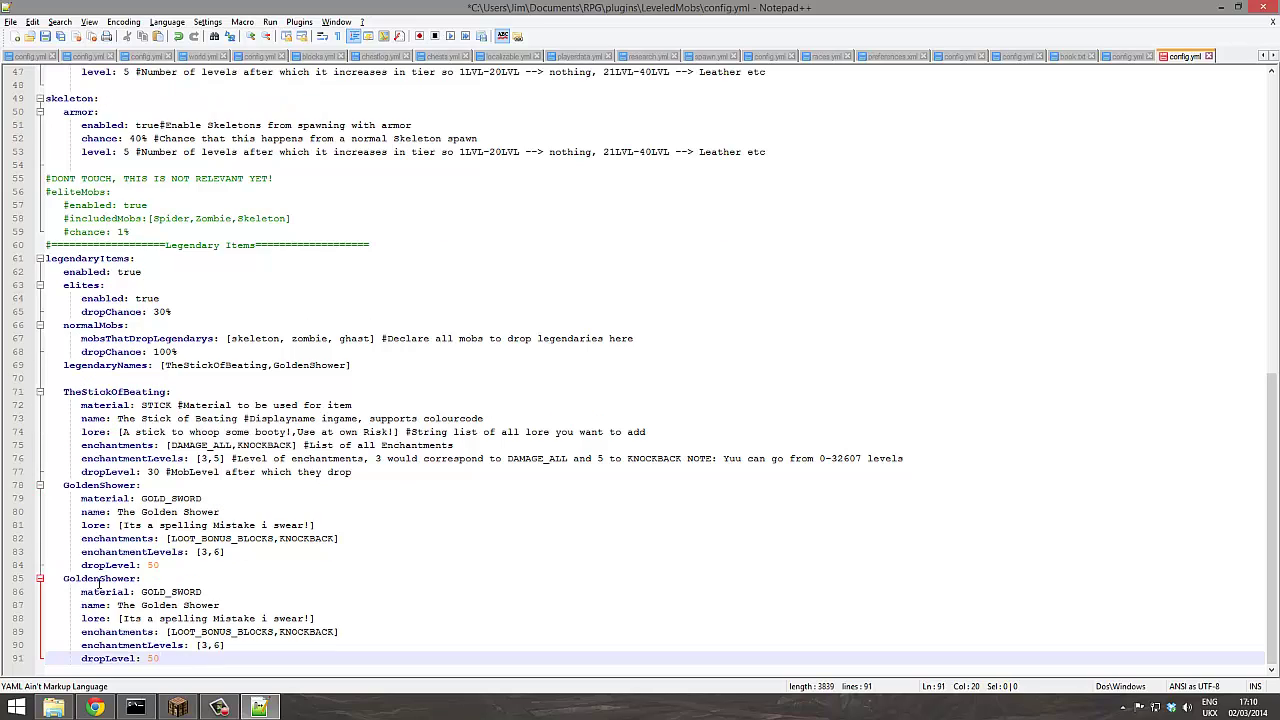
Rename the copied GoldenShower block to EpicSword and save the file.
{"action": "left_click", "coordinate": [137, 578]}
{"action": "left_click_drag", "start_coordinate": [133, 578], "coordinate": [62, 579]}
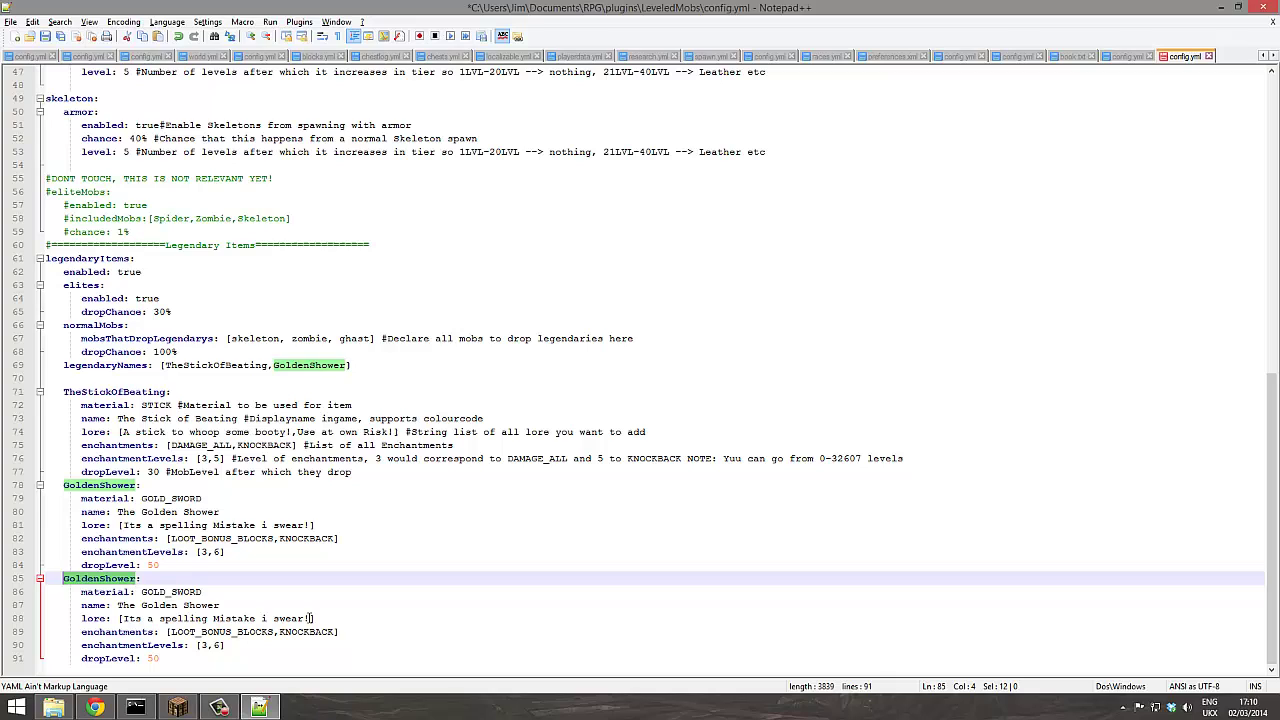
{"action": "type", "text": "Epic "}
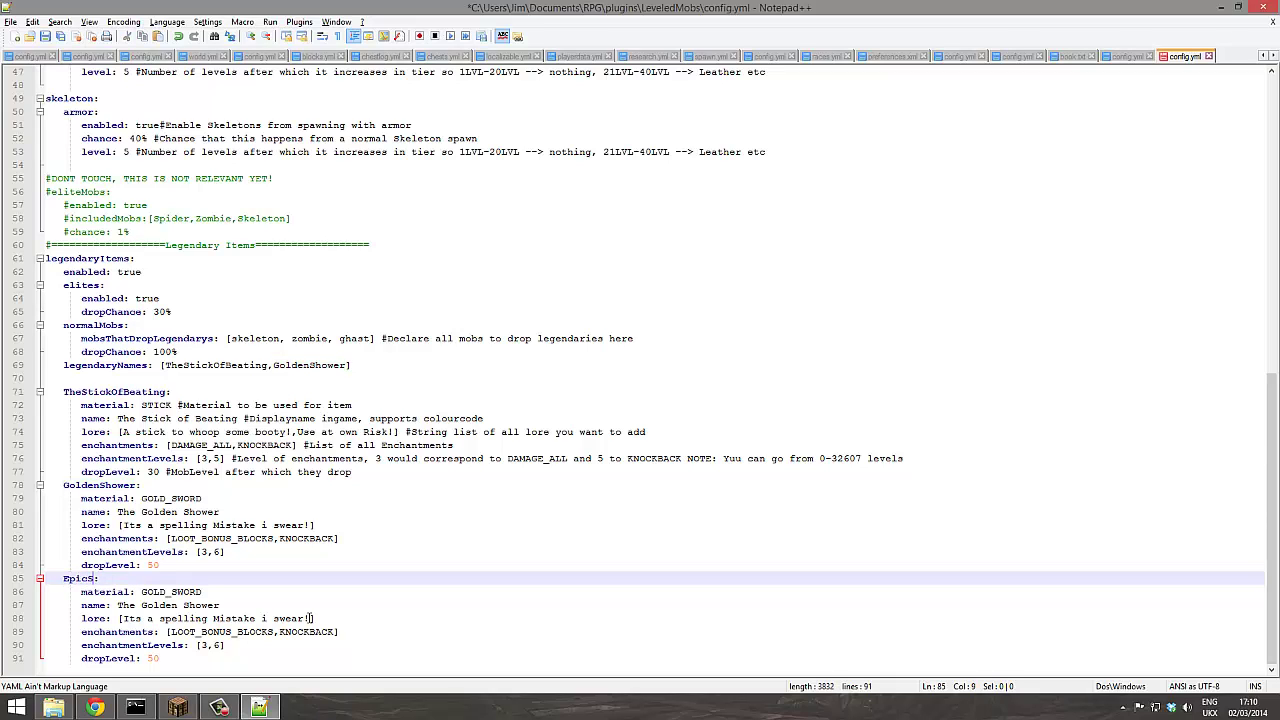
{"action": "type", "text": "word"}
{"action": "key", "text": "ctrl+s"}
Change EpicSword's material to Stone_SWORD, undoing any accidental duplicate lines.
{"action": "left_click_drag", "start_coordinate": [152, 592], "coordinate": [141, 592]}
{"action": "type", "text": "Stone"}
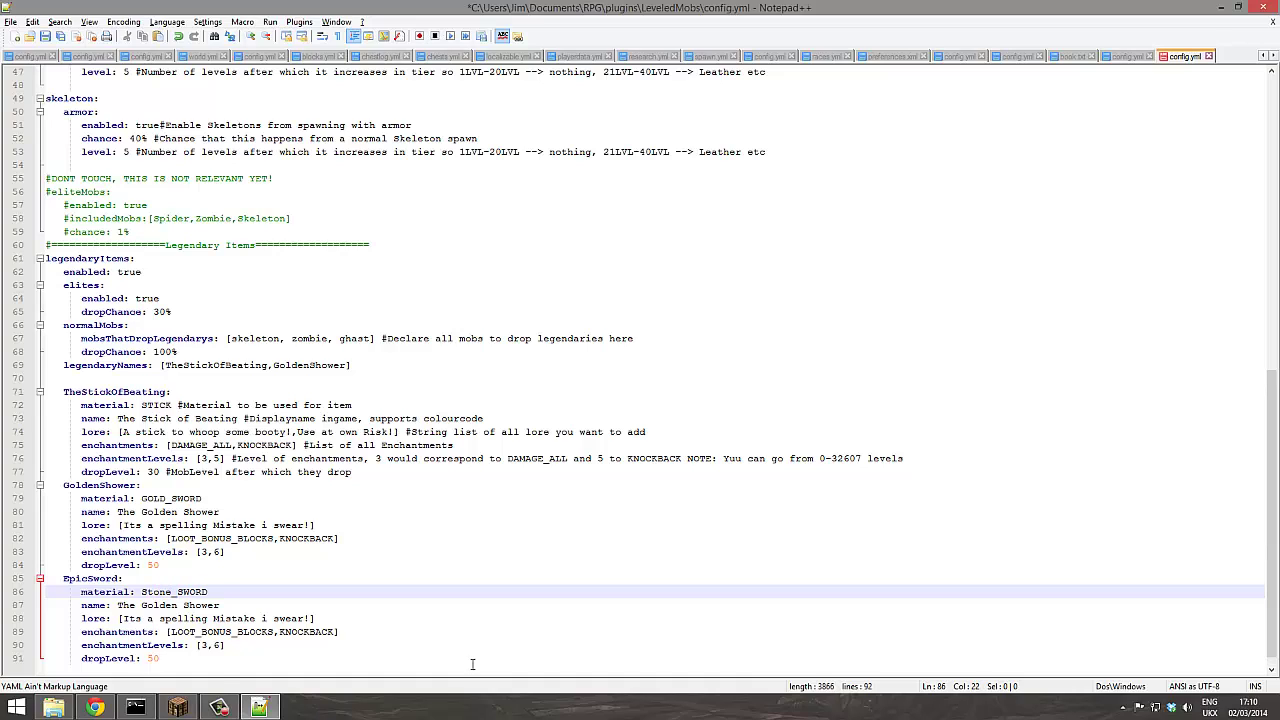
{"action": "key", "text": "ctrl+d"}
{"action": "key", "text": "ctrl+d"}
{"action": "key", "text": "ctrl+z"}
{"action": "key", "text": "ctrl+z"}
Try the colour code &3 in front of EpicSword's display name and remove it again.
{"action": "left_click", "coordinate": [117, 605]}
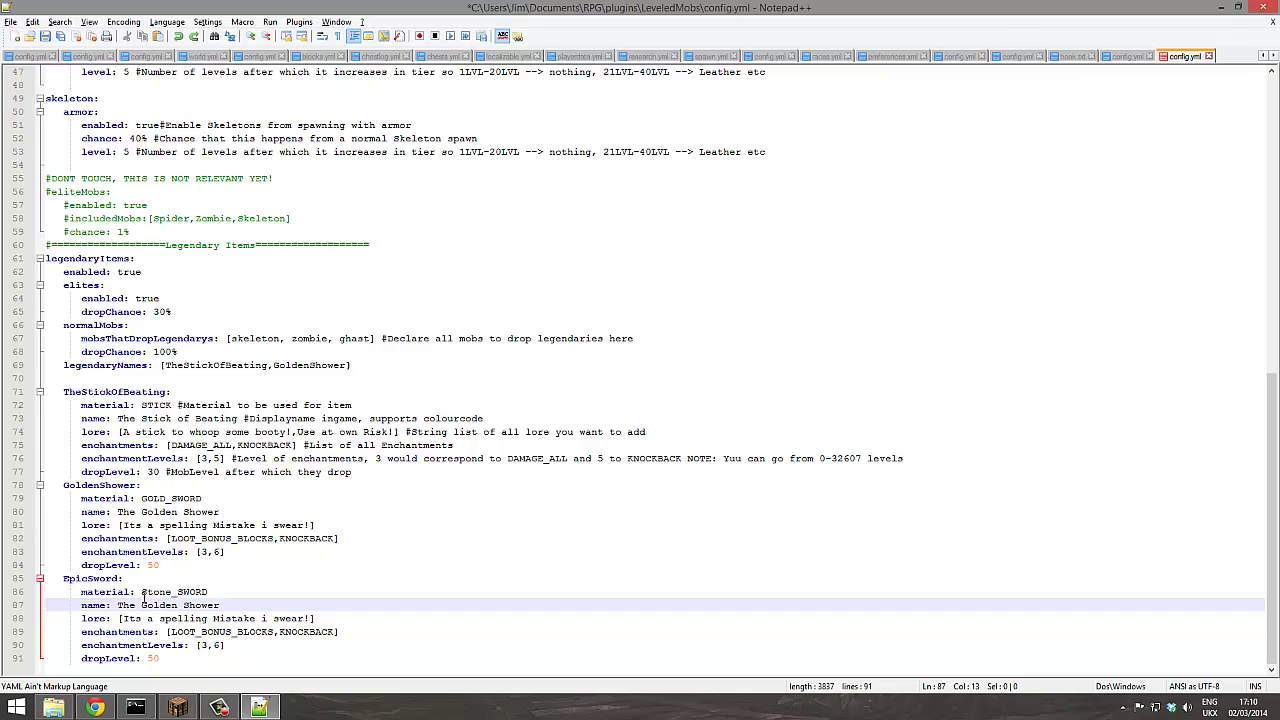
{"action": "type", "text": "&3"}
{"action": "key", "text": "ctrl+s"}
{"action": "key", "text": "BackSpace"}
{"action": "key", "text": "BackSpace"}
Change EpicSword's display name to The Epic Sword and save the file.
{"action": "left_click_drag", "start_coordinate": [236, 607], "coordinate": [141, 610]}
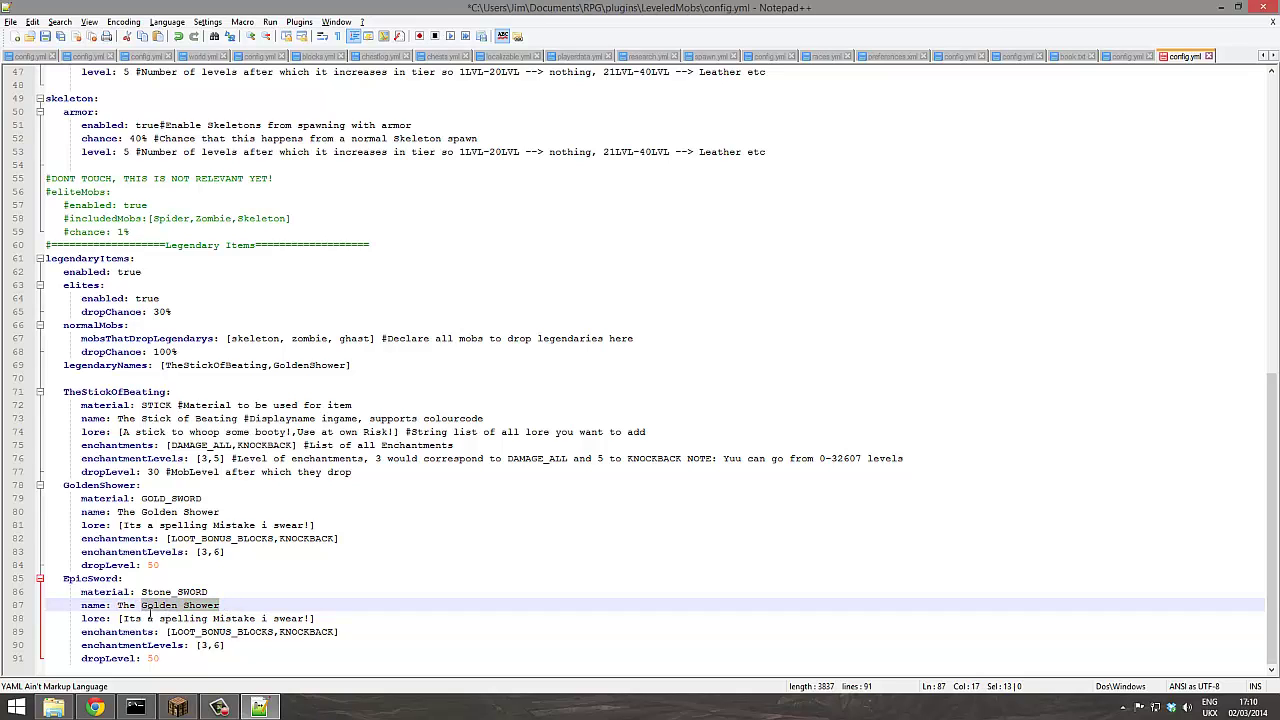
{"action": "type", "text": "Epic Sewo"}
{"action": "key", "text": "BackSpace"}
{"action": "key", "text": "BackSpace"}
{"action": "key", "text": "BackSpace"}
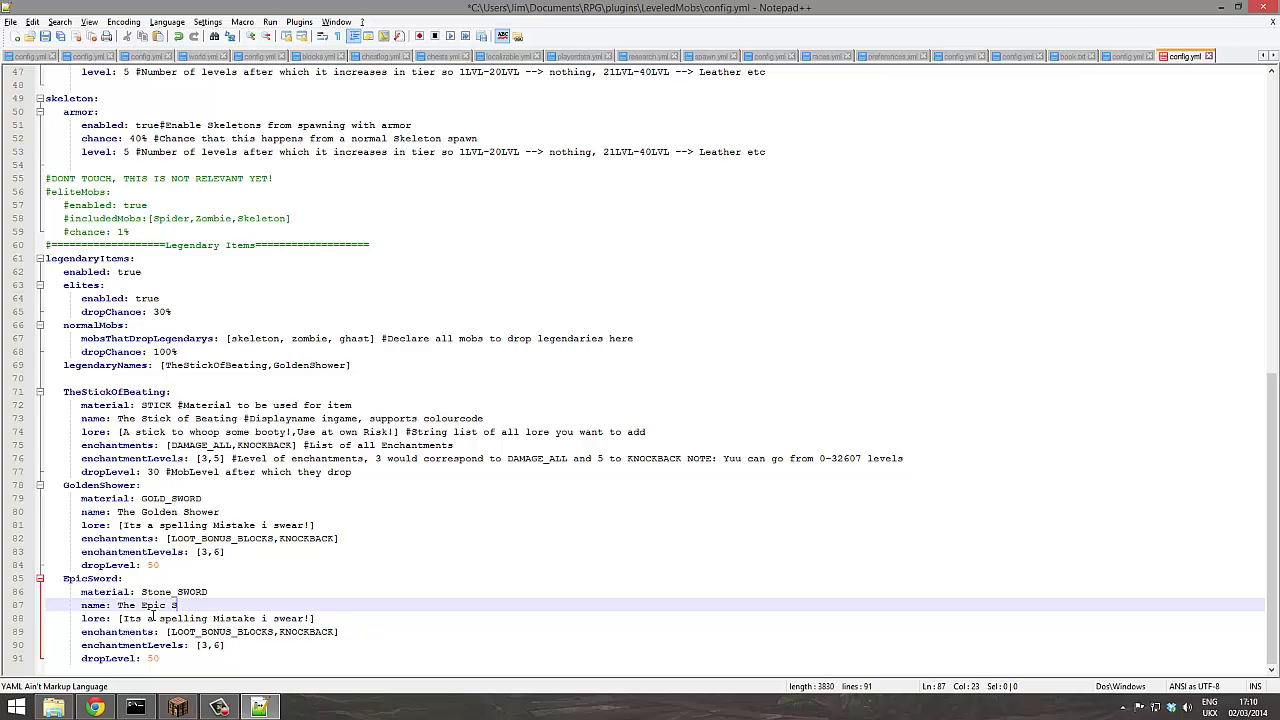
{"action": "type", "text": "words"}
{"action": "key", "text": "ctrl+s"}
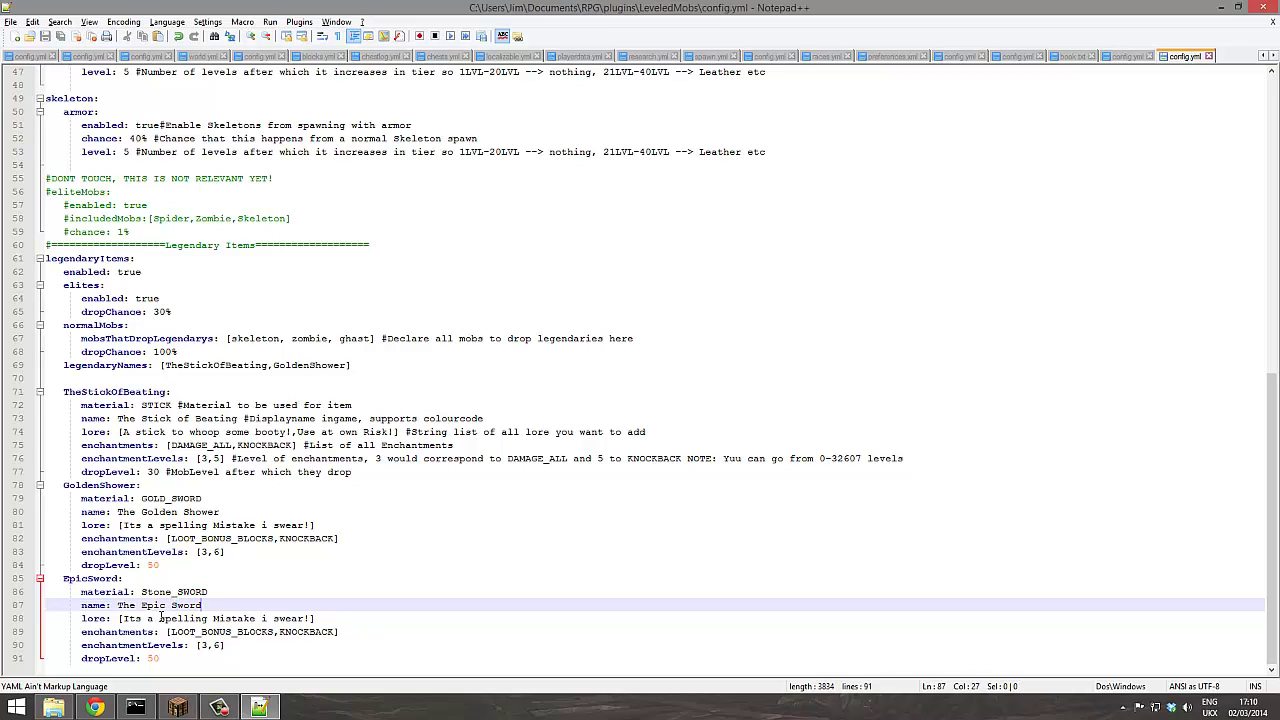
Add EpicSword to the end of the legendaryNames list and save the config file.
{"action": "left_click_drag", "start_coordinate": [234, 631], "coordinate": [174, 635]}
{"action": "left_click", "coordinate": [272, 470]}
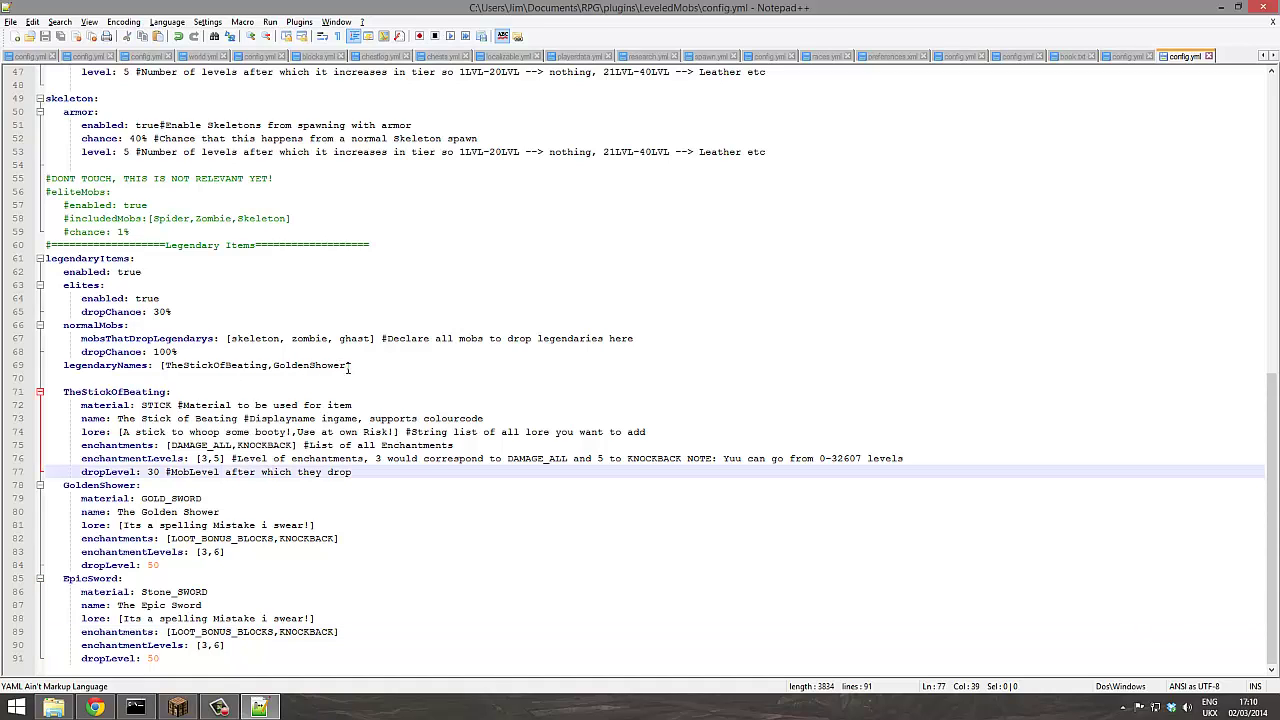
{"action": "left_click", "coordinate": [347, 366]}
{"action": "type", "text": ",Epic"}
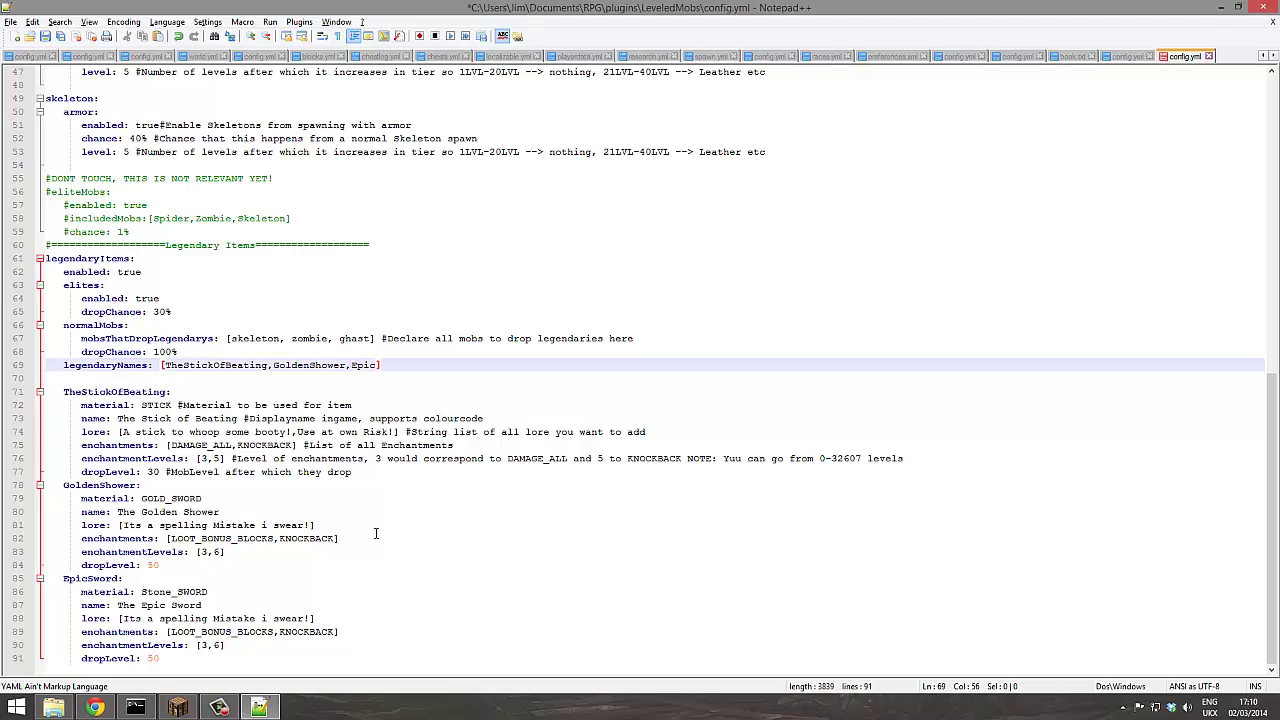
{"action": "type", "text": "Sword"}
{"action": "key", "text": "ctrl+s"}
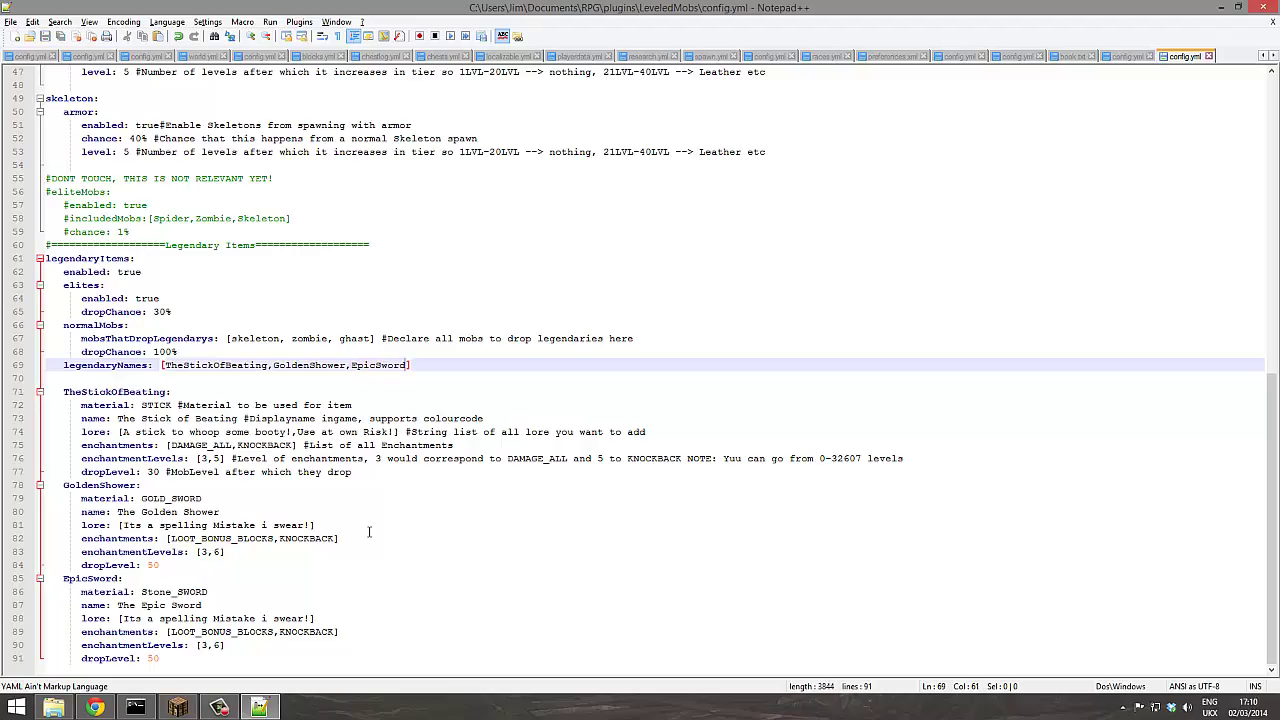
Close the config file, return to Minecraft and travel through the stone gateways and along the dark road to find leveled mobs.
{"action": "left_click", "coordinate": [1263, 7]}
{"action": "key", "text": "Escape"}
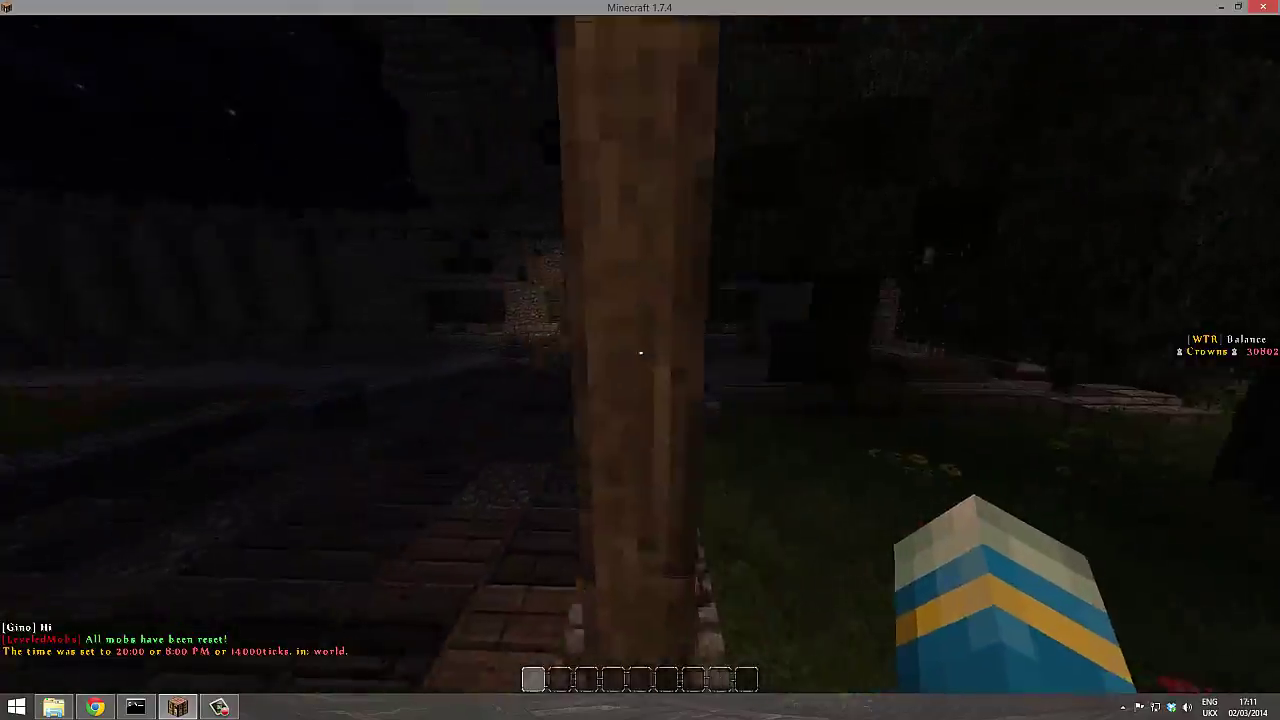
{"action": "key", "text": "w"}
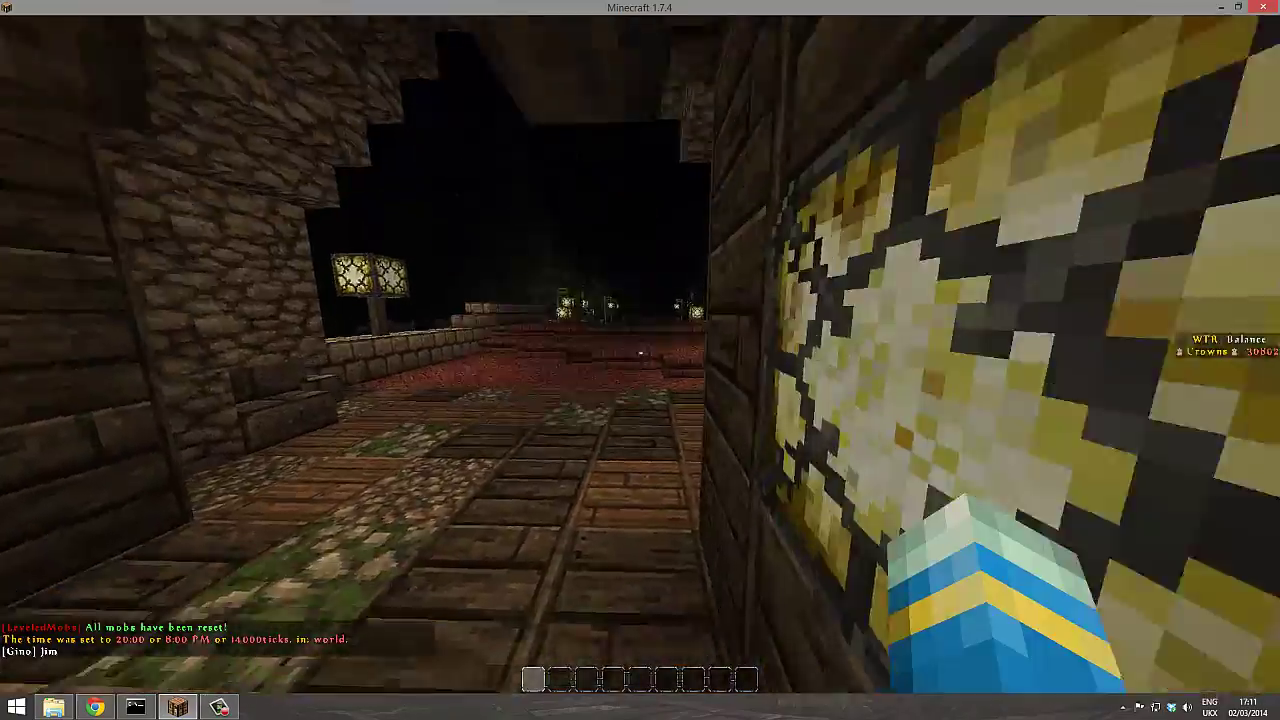
{"action": "key", "text": "w"}
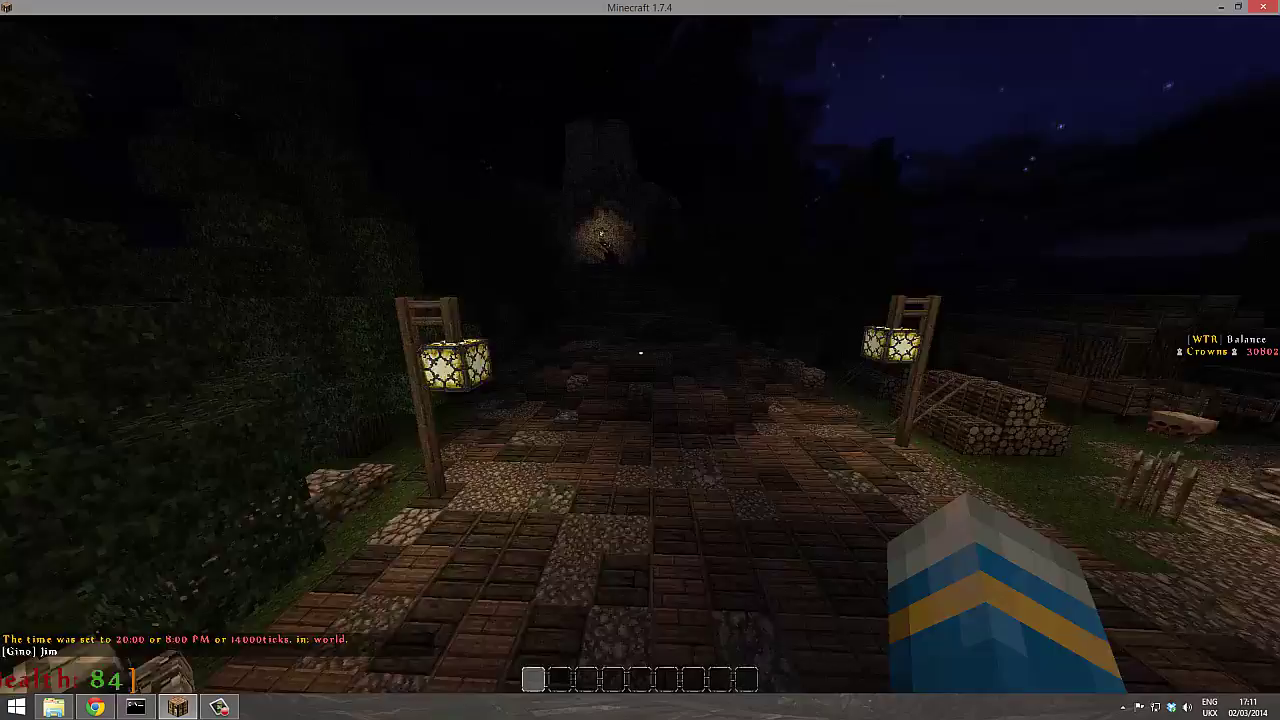
{"action": "key", "text": "w"}
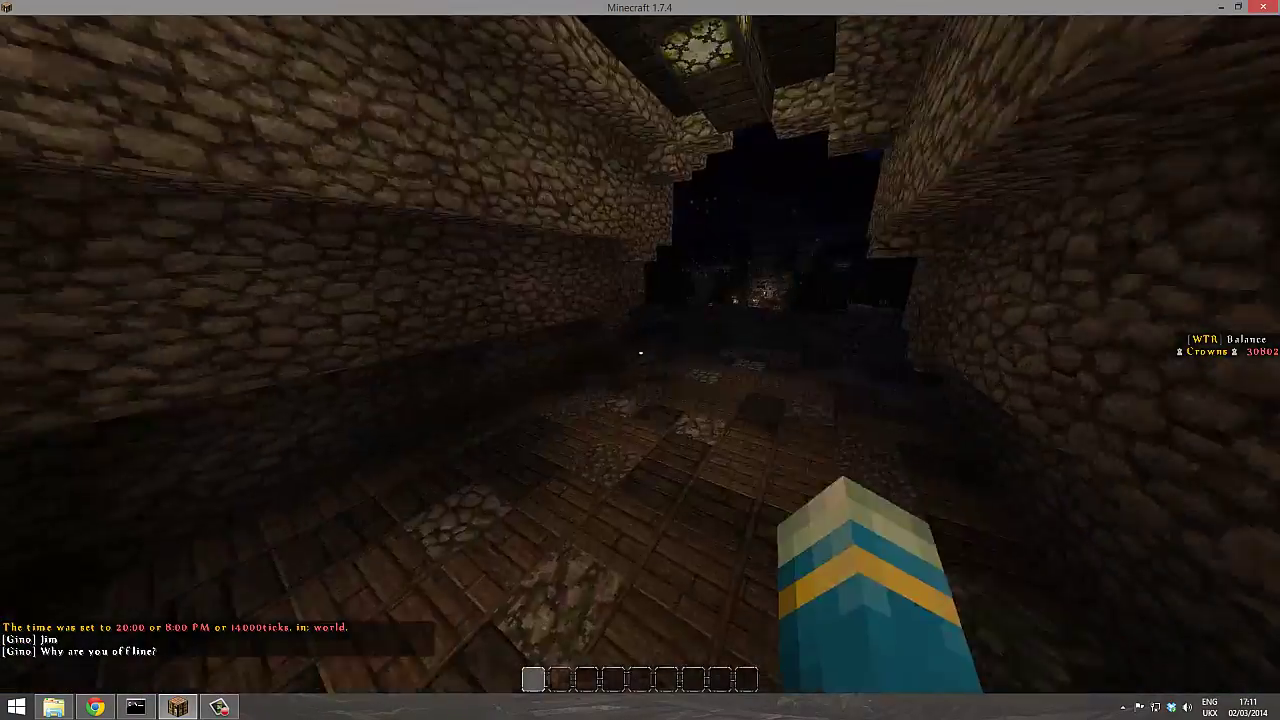
{"action": "key", "text": "w"}
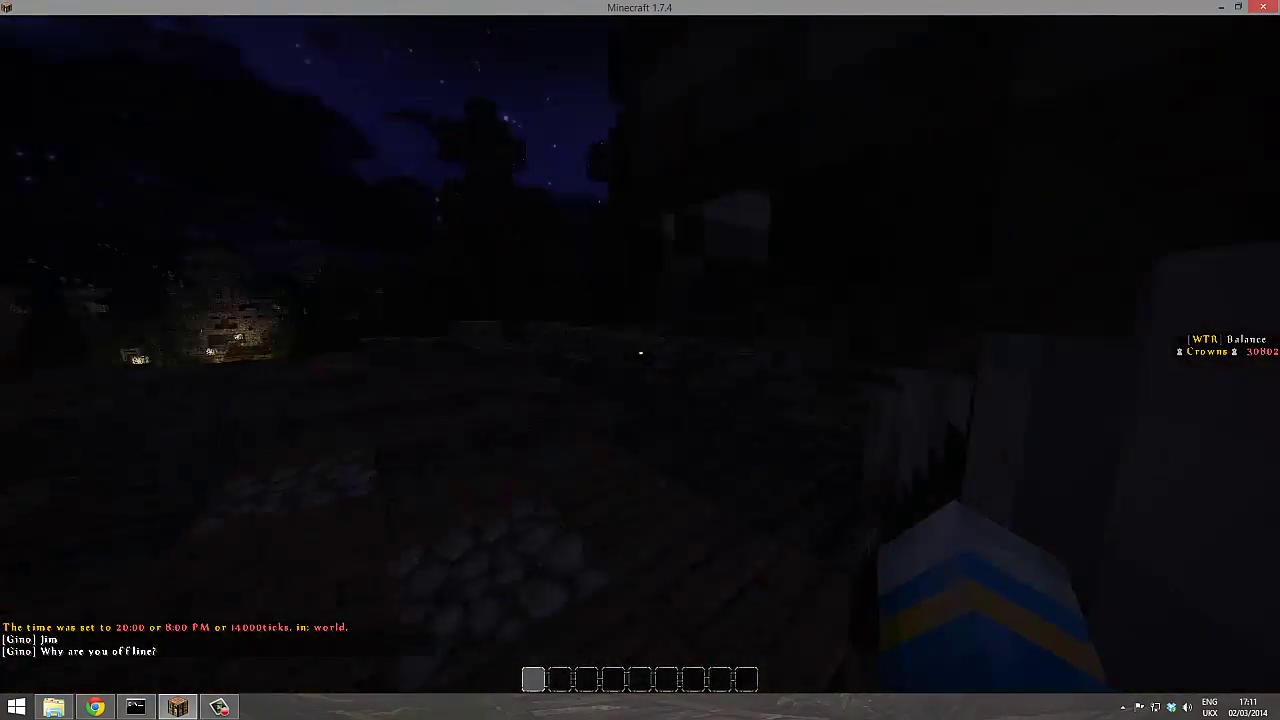
{"action": "key", "text": "w"}
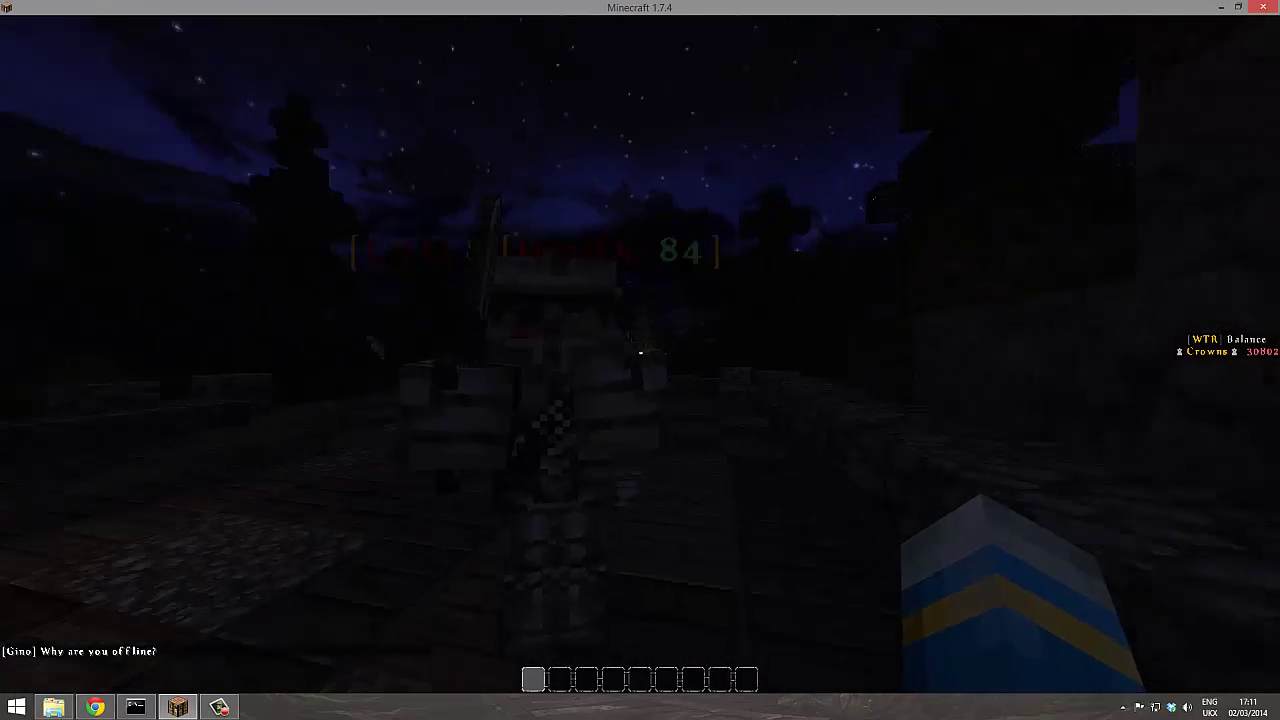
Attack the leveled skeletons on the dark road.
{"action": "key", "text": "w"}
{"action": "left_click", "coordinate": [640, 352]}
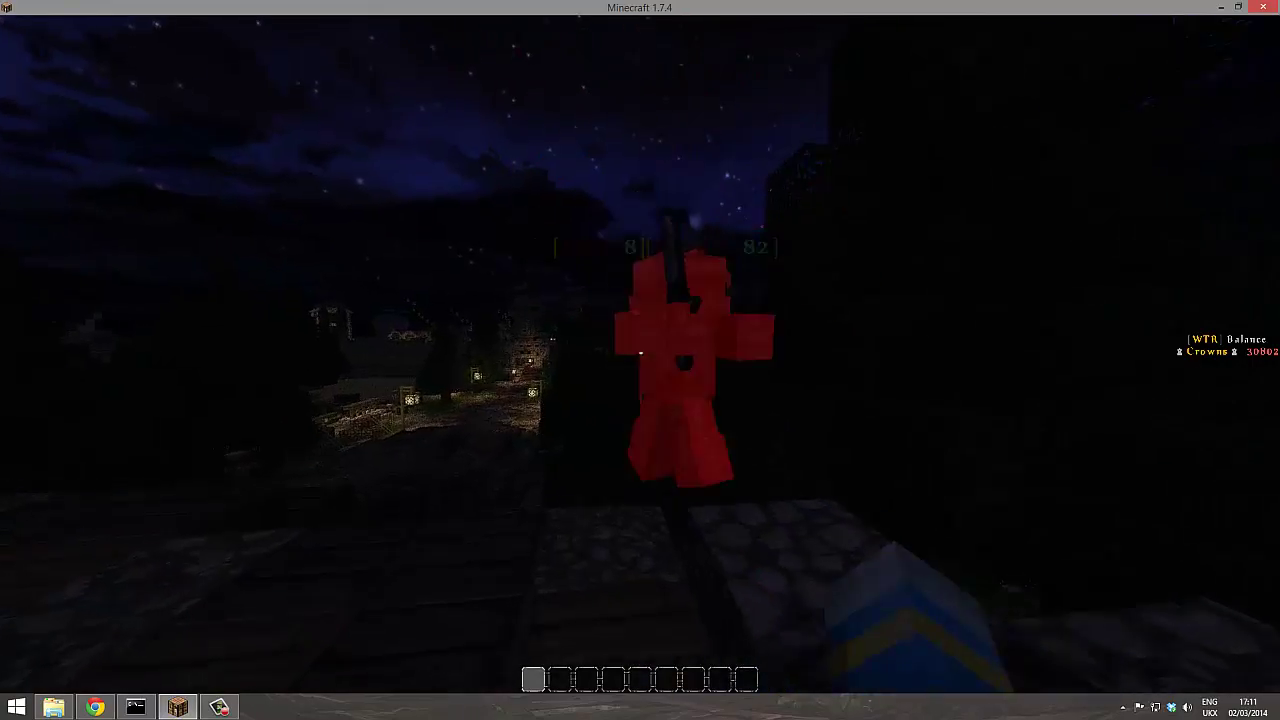
{"action": "left_click", "coordinate": [640, 352]}
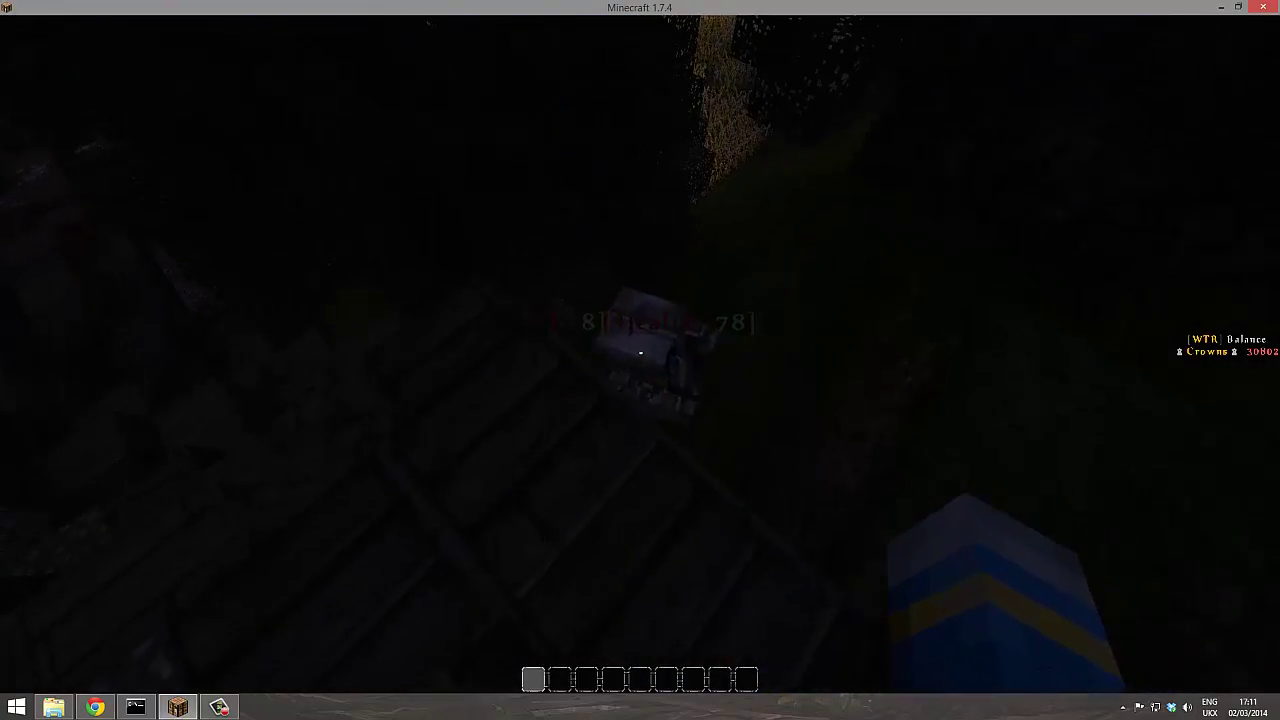
{"action": "key", "text": "w"}
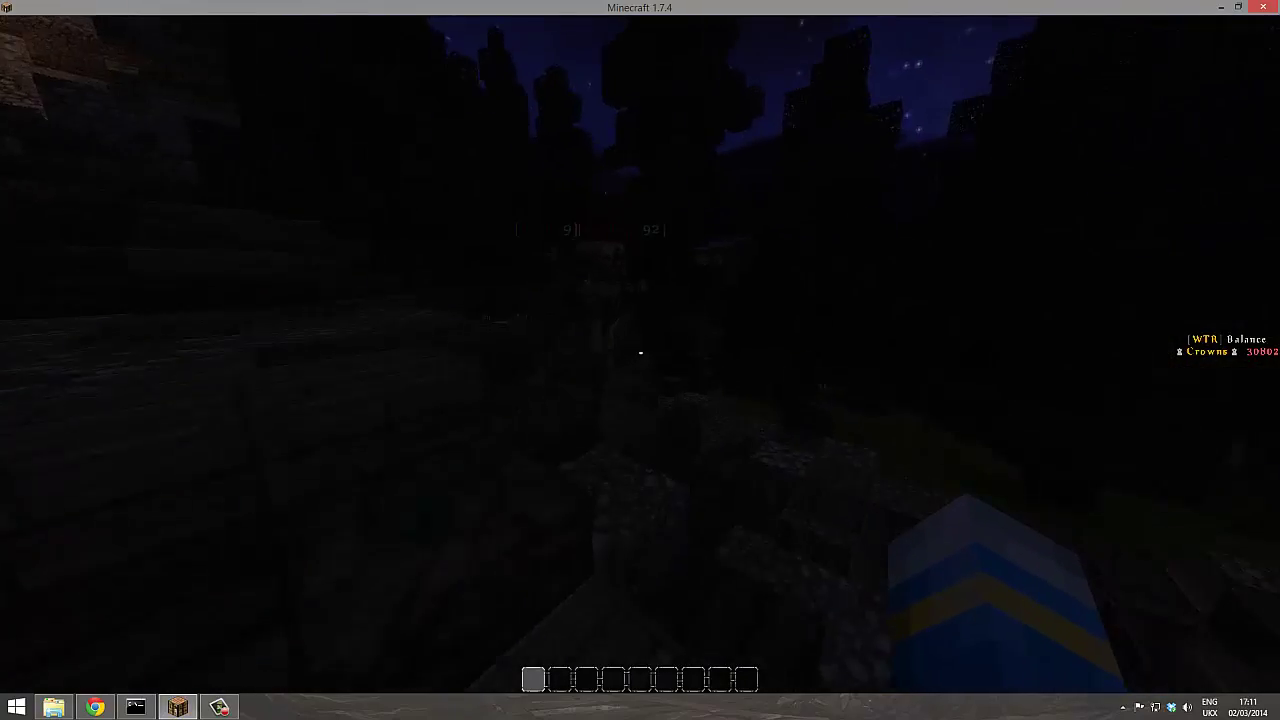
{"action": "left_click", "coordinate": [640, 352]}
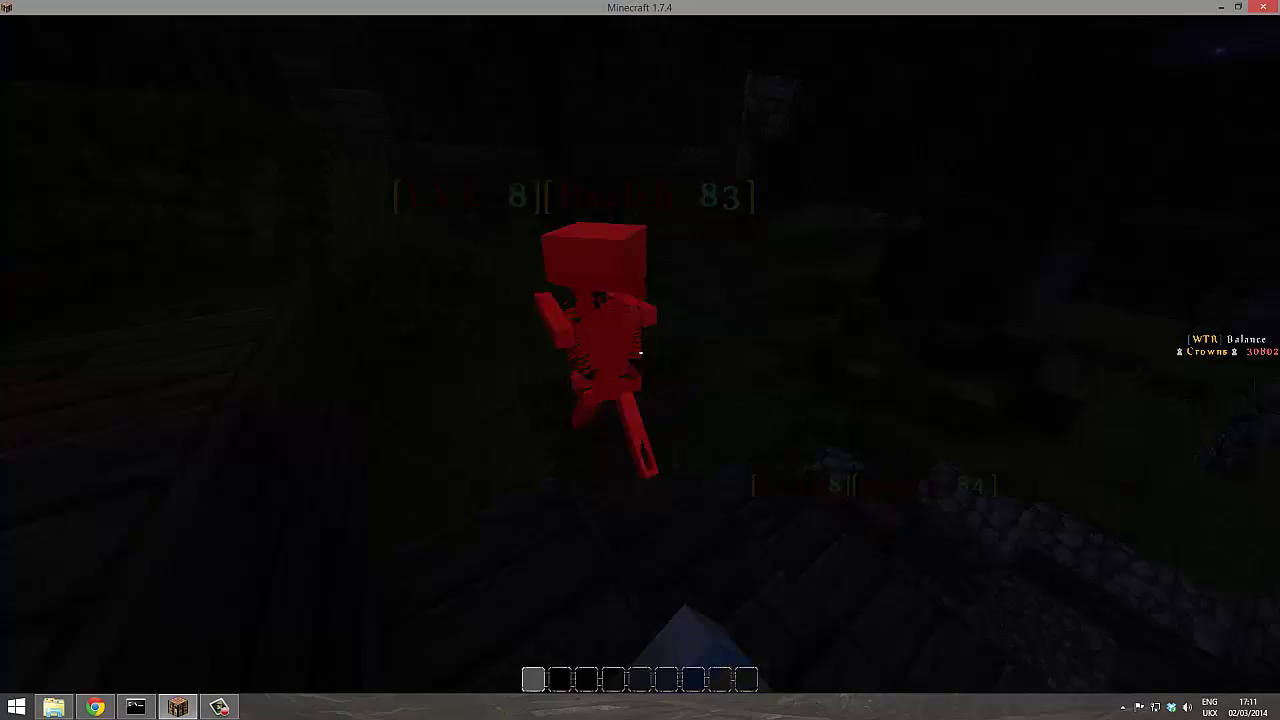
Spawn 10 zombies on the lantern-lit road with the command /mob zombie 10 and approach them.
{"action": "key", "text": "slash"}
{"action": "type", "text": "mob zim"}
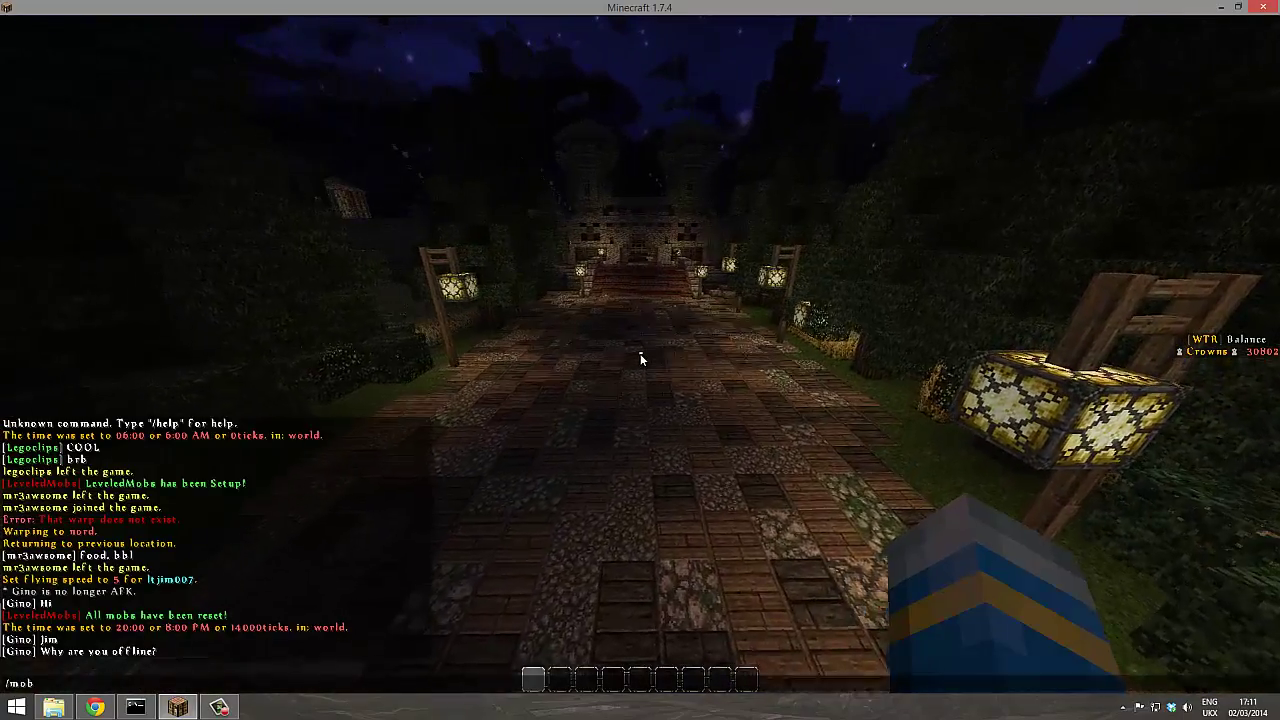
{"action": "key", "text": "BackSpace"}
{"action": "key", "text": "BackSpace"}
{"action": "type", "text": "ombie 10"}
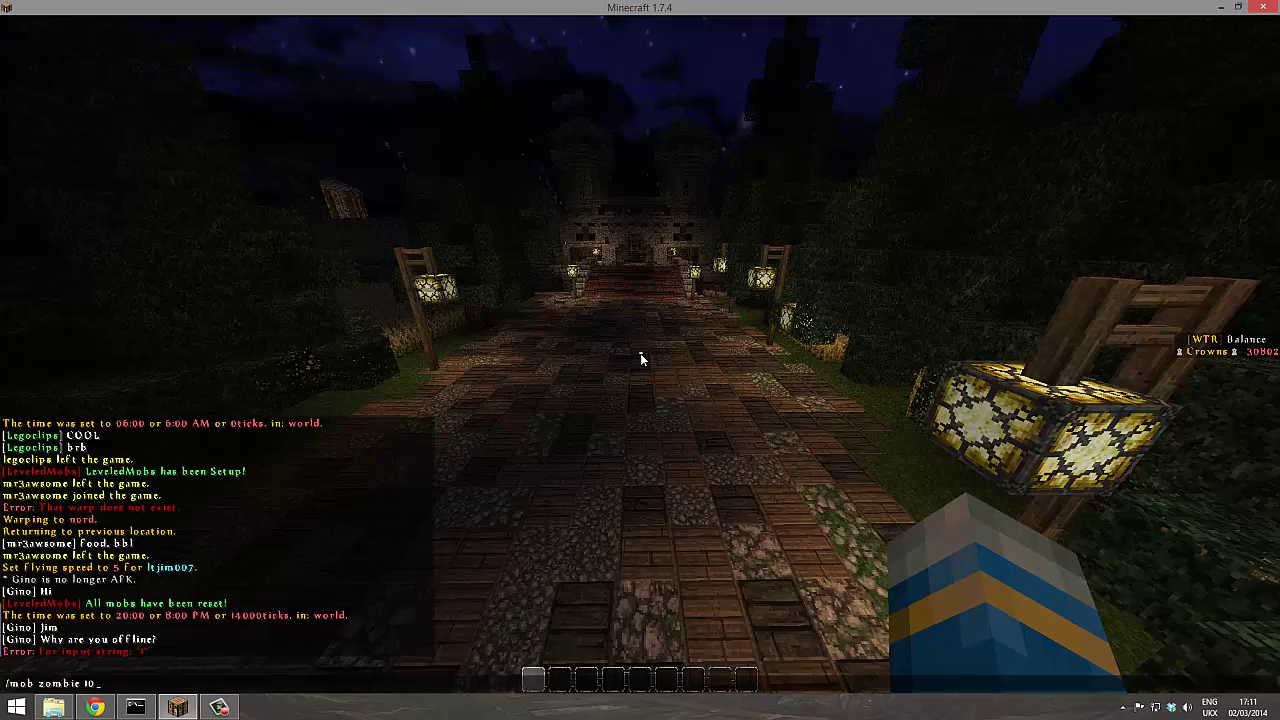
{"action": "type", "text": "w"}
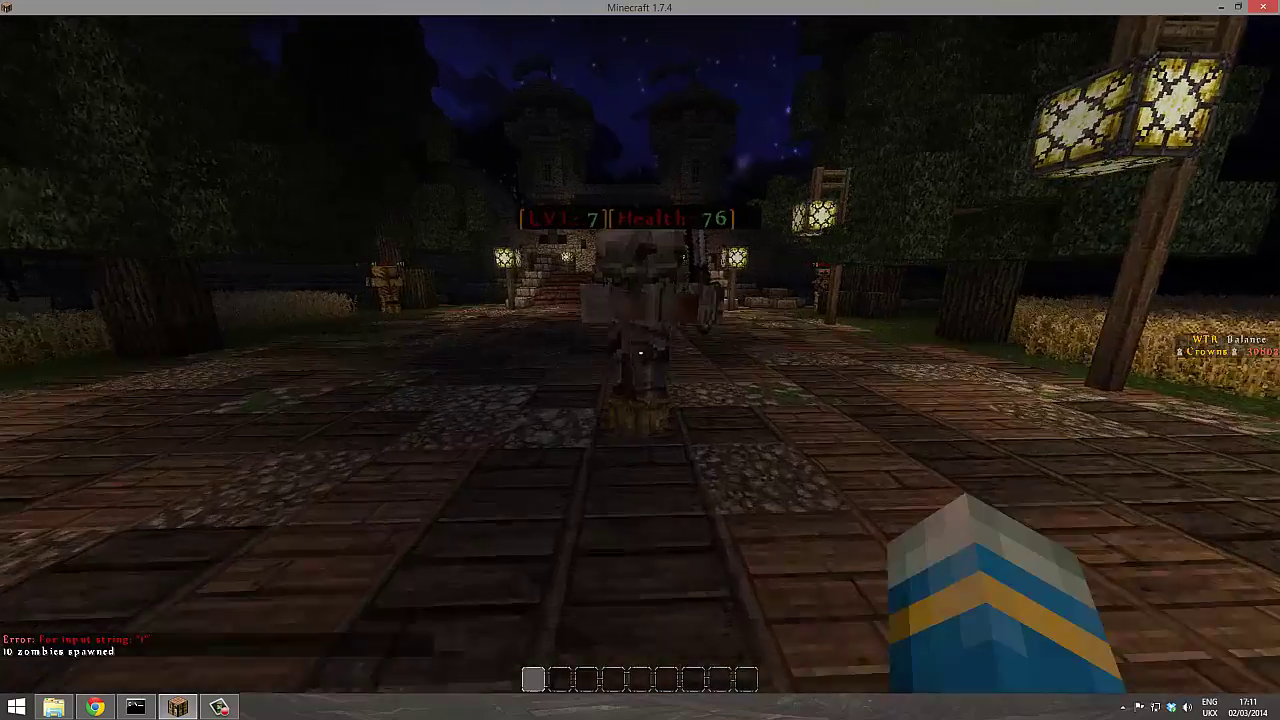
Move on to the foot of the red brick bridge and repeat the command /mob zombie 10 there.
{"action": "type", "text": "w"}
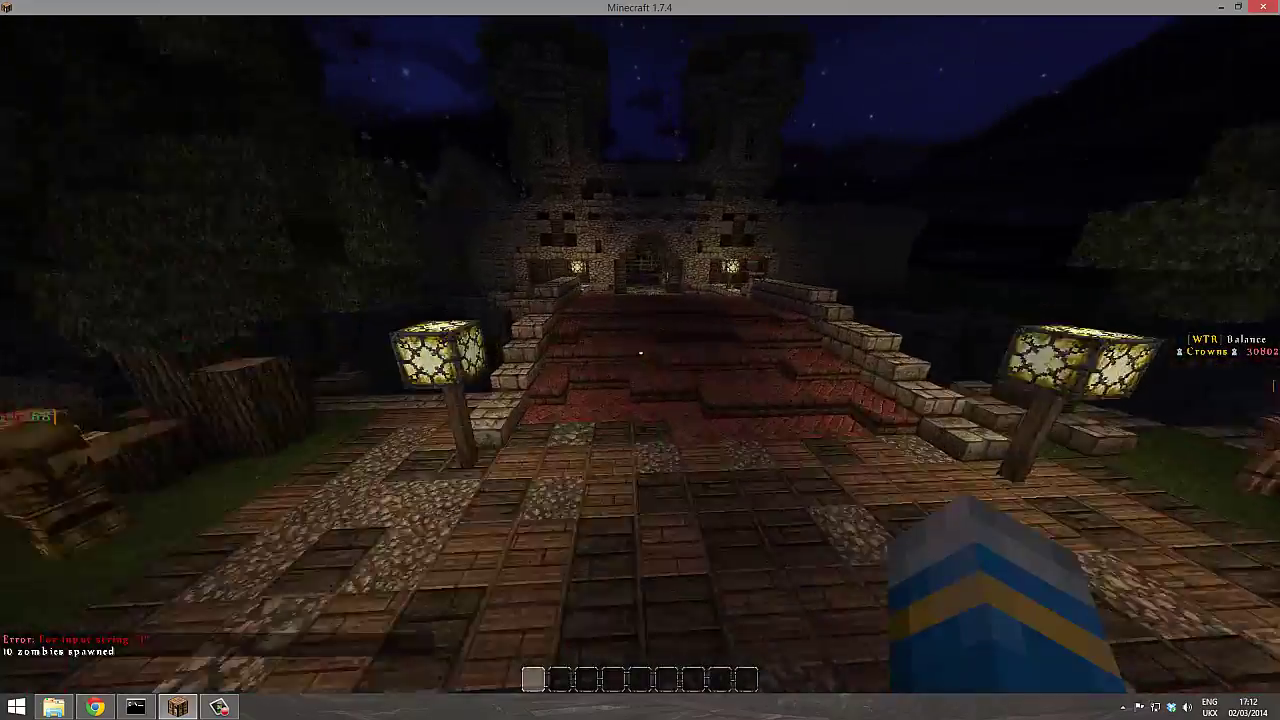
{"action": "type", "text": "t"}
{"action": "key", "text": "Up"}
{"action": "key", "text": "Escape"}
{"action": "key", "text": "w"}
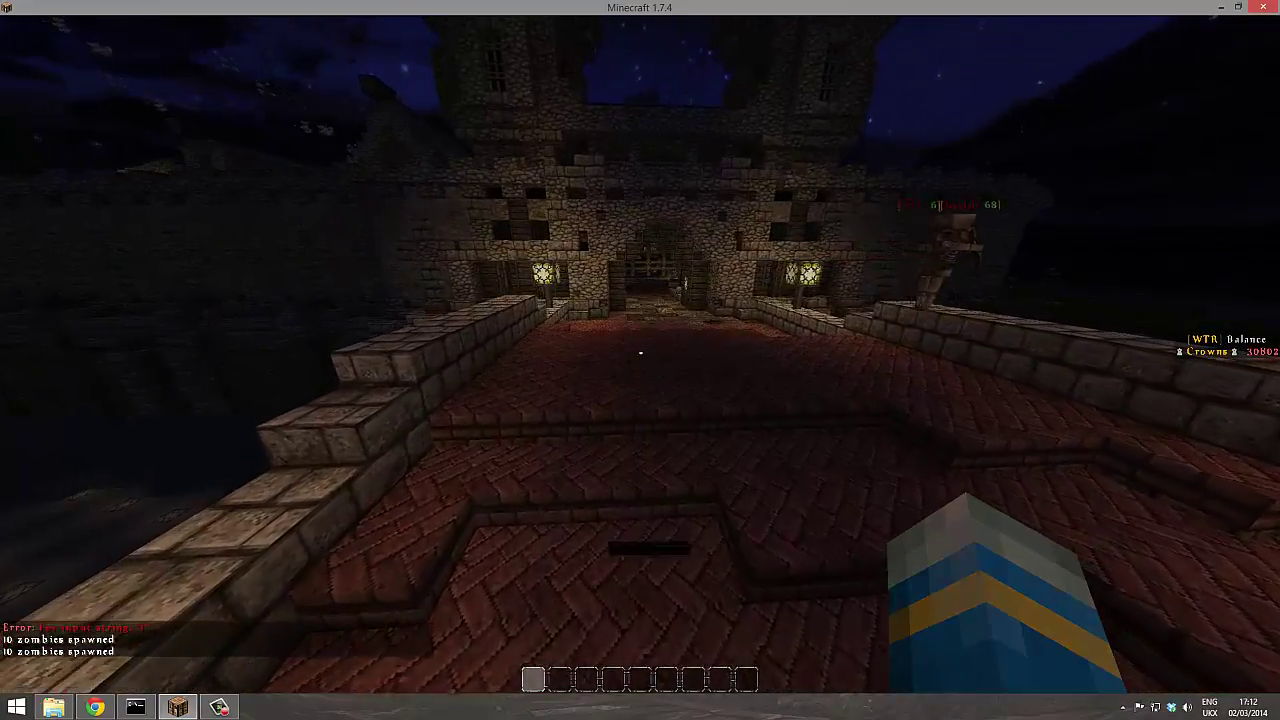
Cross the bridge through the castle gate into the village and spawn another 10 zombies with /mob zombie 10.
{"action": "key", "text": "w"}
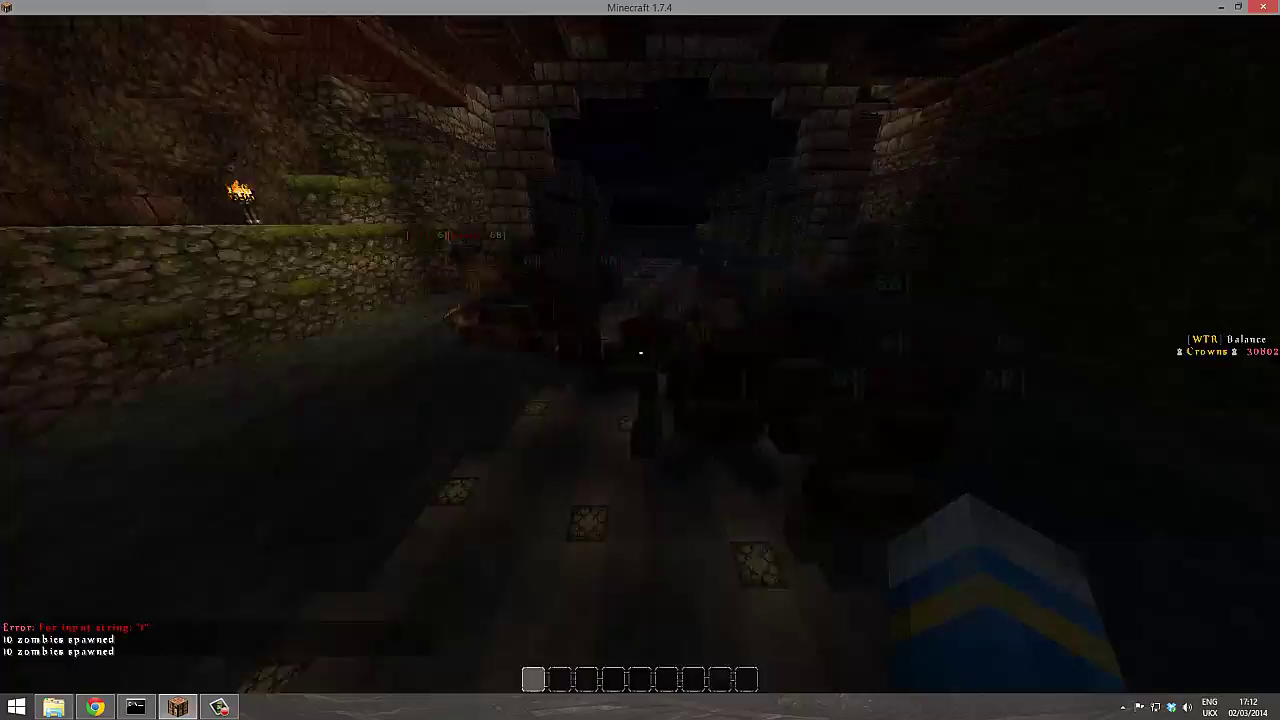
{"action": "key", "text": "s"}
{"action": "key", "text": "space"}
{"action": "key", "text": "w"}
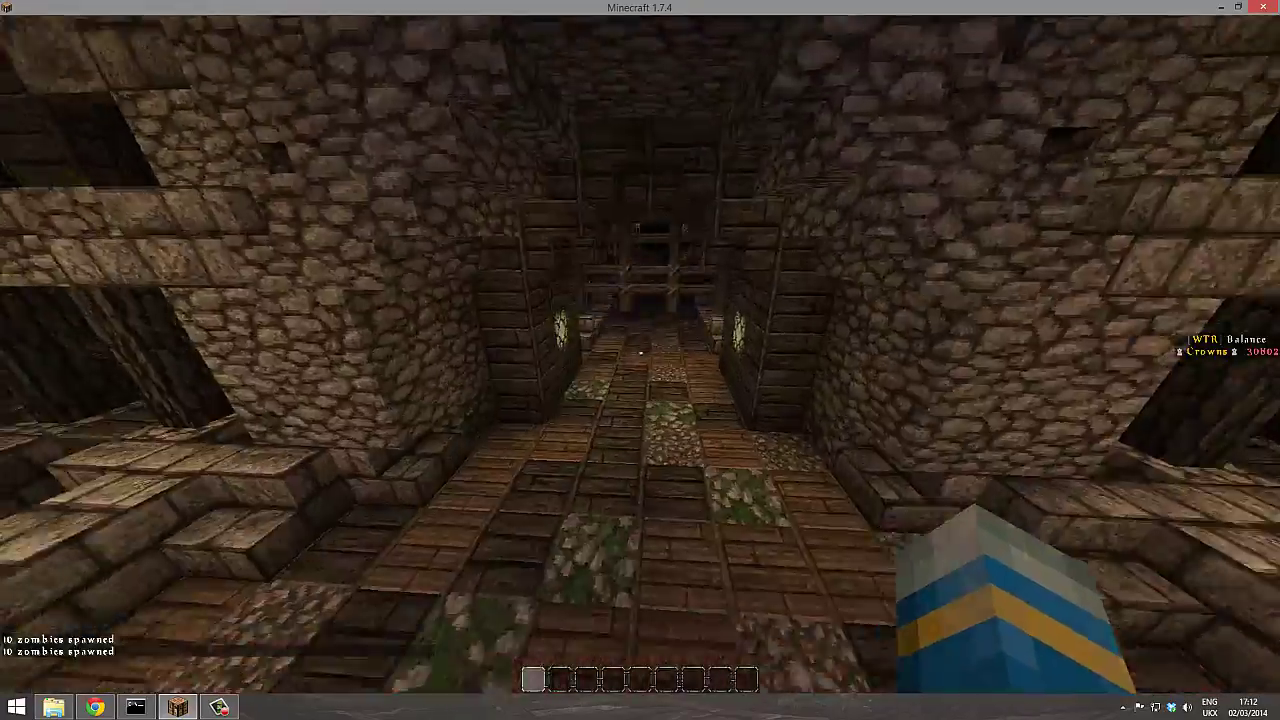
{"action": "key", "text": "w"}
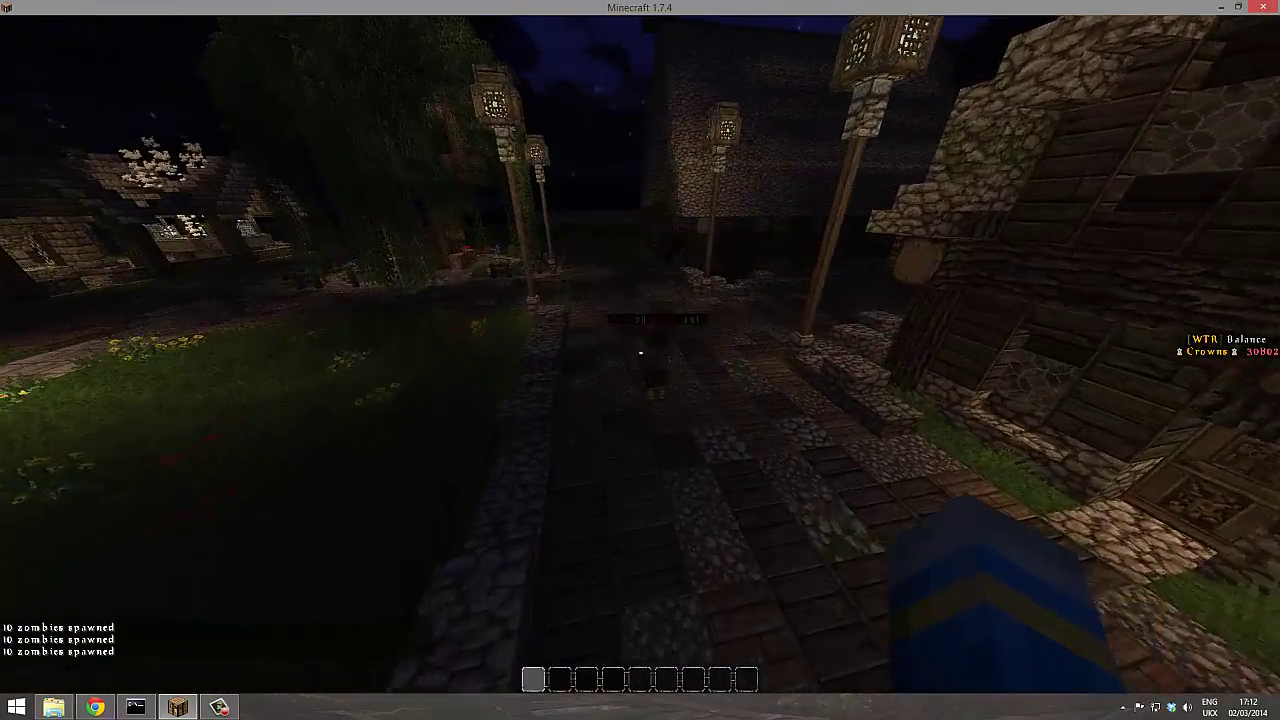
{"action": "key", "text": "t"}
{"action": "key", "text": "Up"}
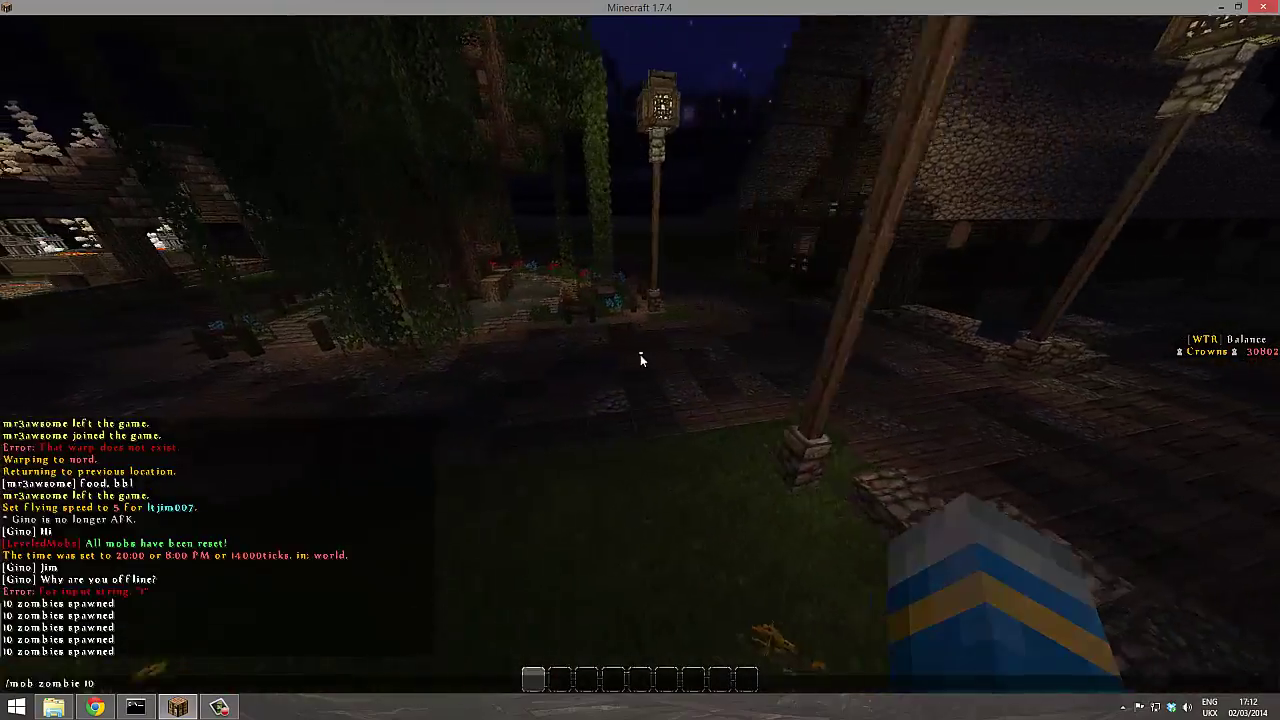
{"action": "key", "text": "Return"}
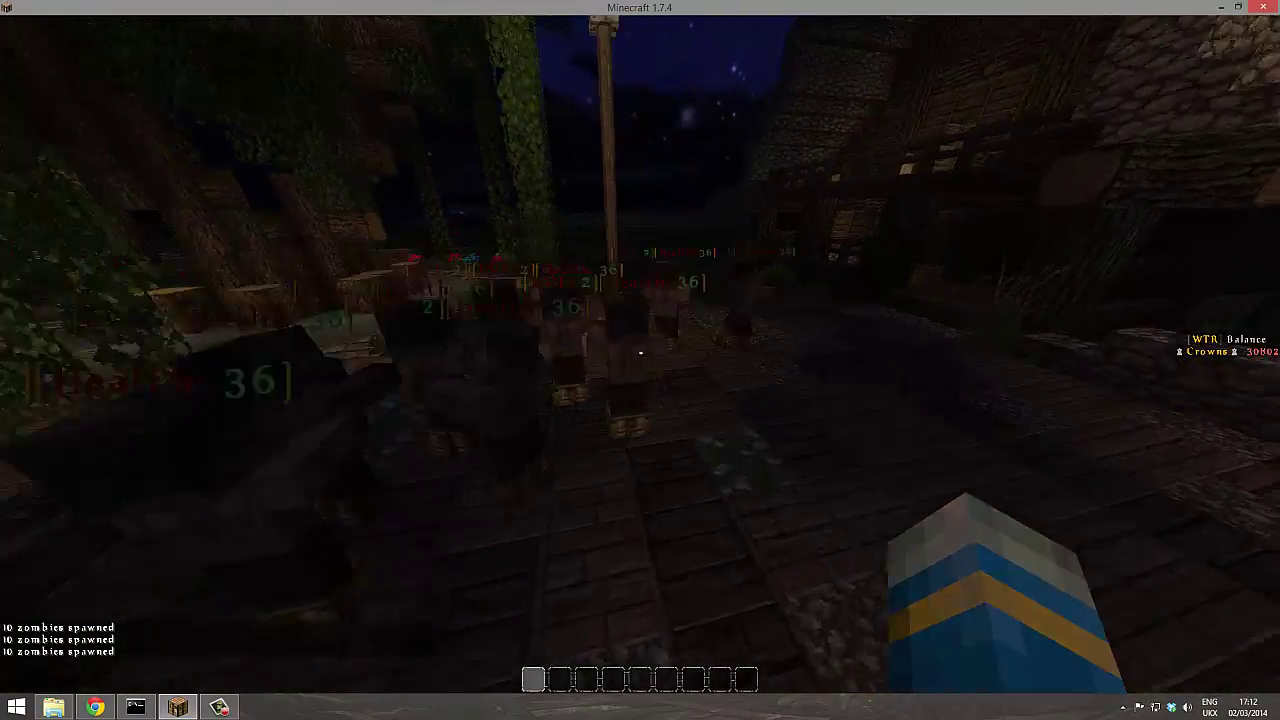
Spawn 10 more zombies beside the village pond, inspect their level labels up close and hit one.
{"action": "key", "text": "t"}
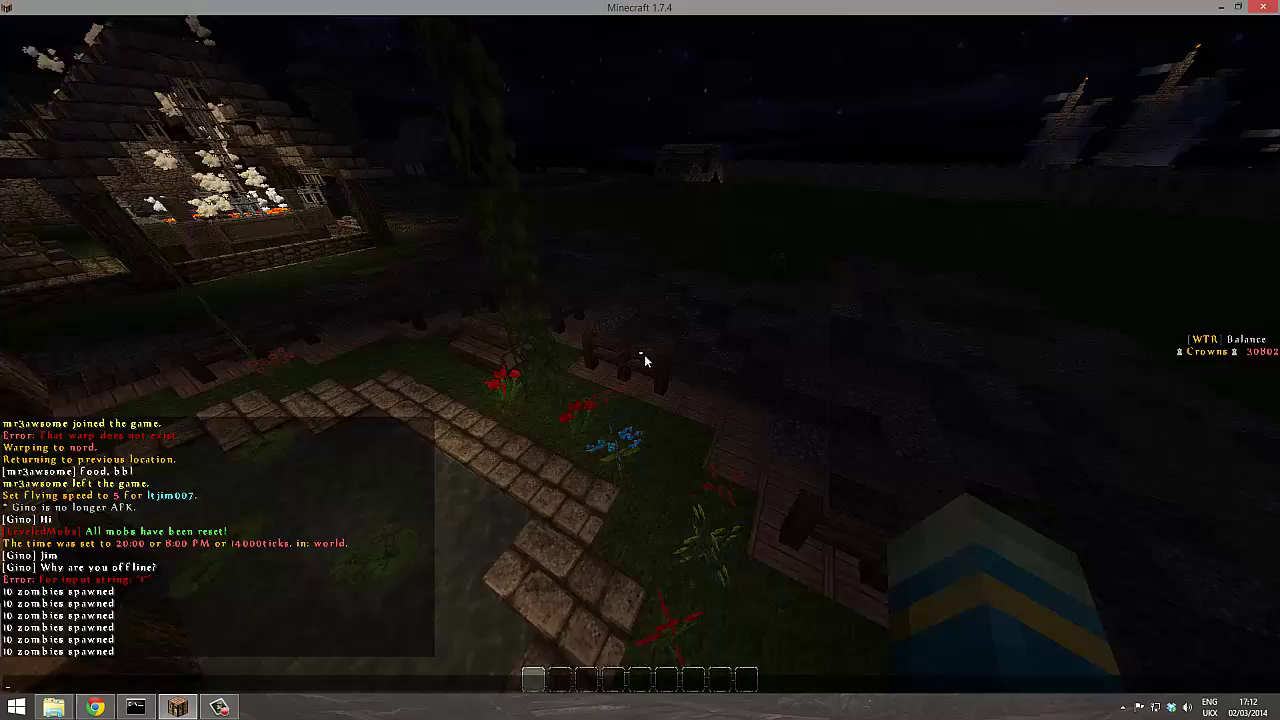
{"action": "key", "text": "Up"}
{"action": "key", "text": "Return"}
{"action": "key", "text": "w"}
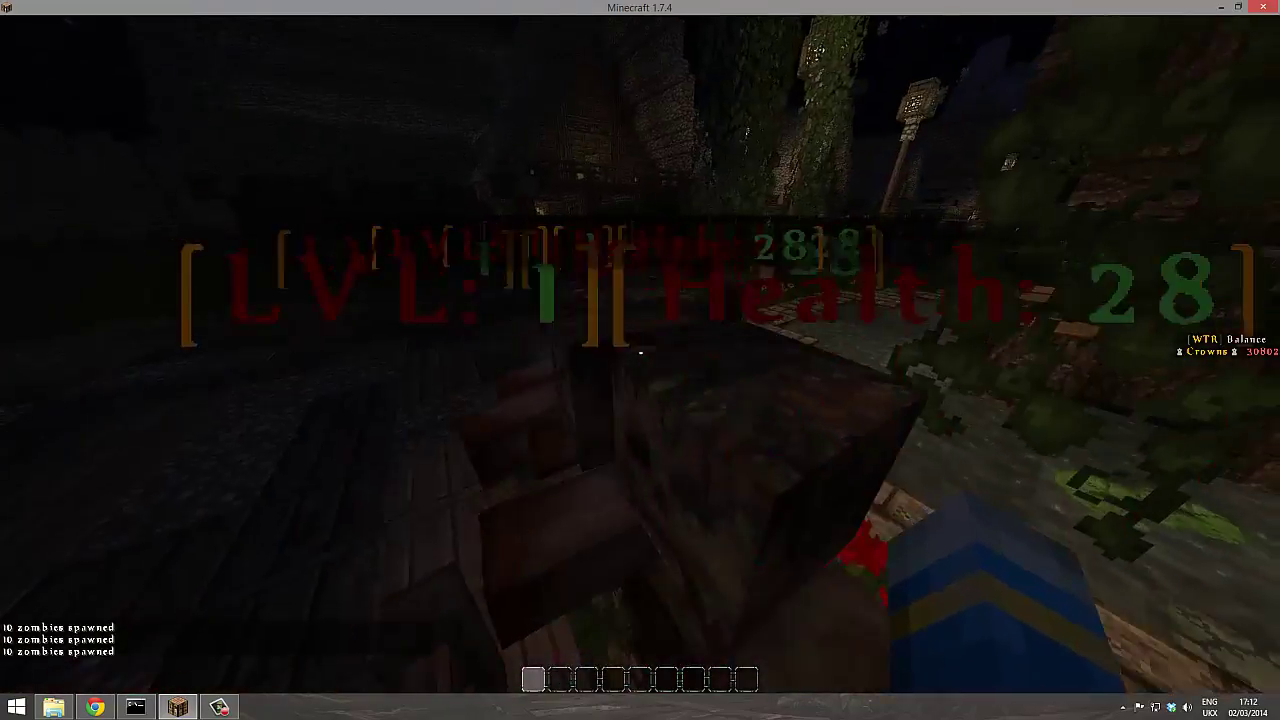
{"action": "left_click", "coordinate": [640, 352]}
{"action": "key", "text": "s"}
{"action": "key", "text": "t"}
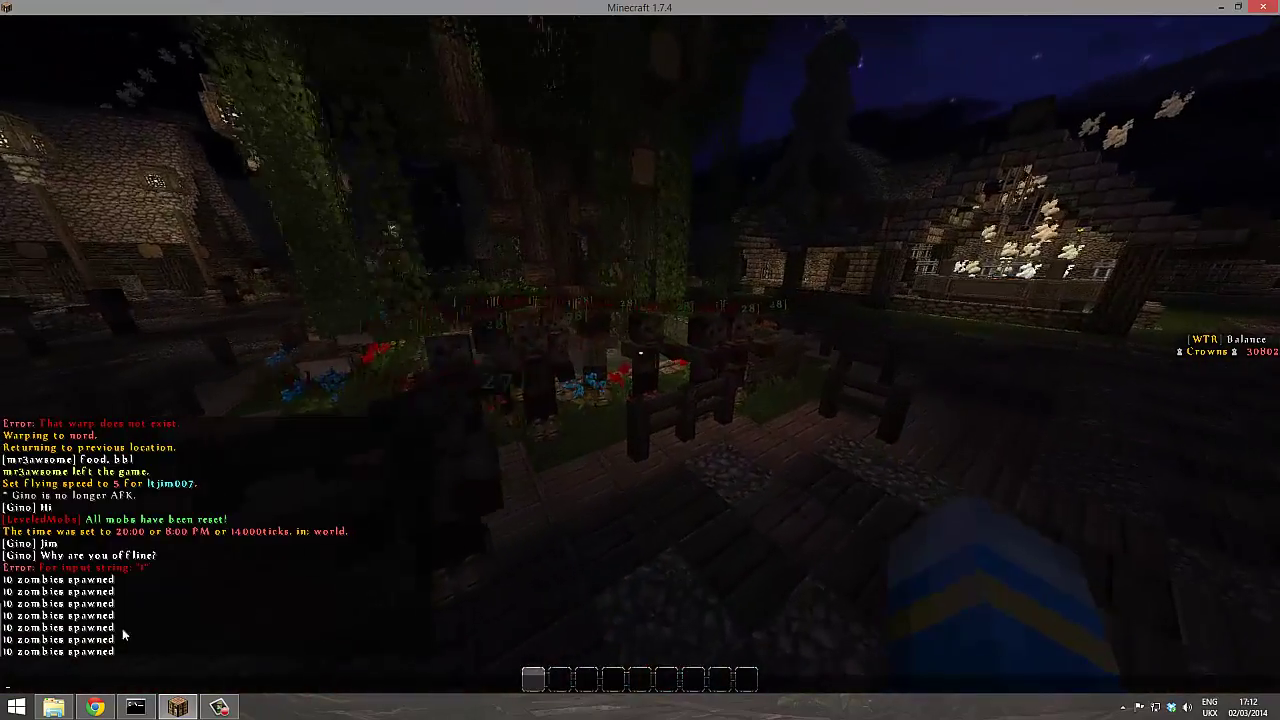
Reopen the LeveledMobs config.yml in Notepad++, set distance to 10.0, save the file, and close the editor and the folder window.
{"action": "left_click", "coordinate": [53, 707]}
{"action": "right_click", "coordinate": [368, 336]}
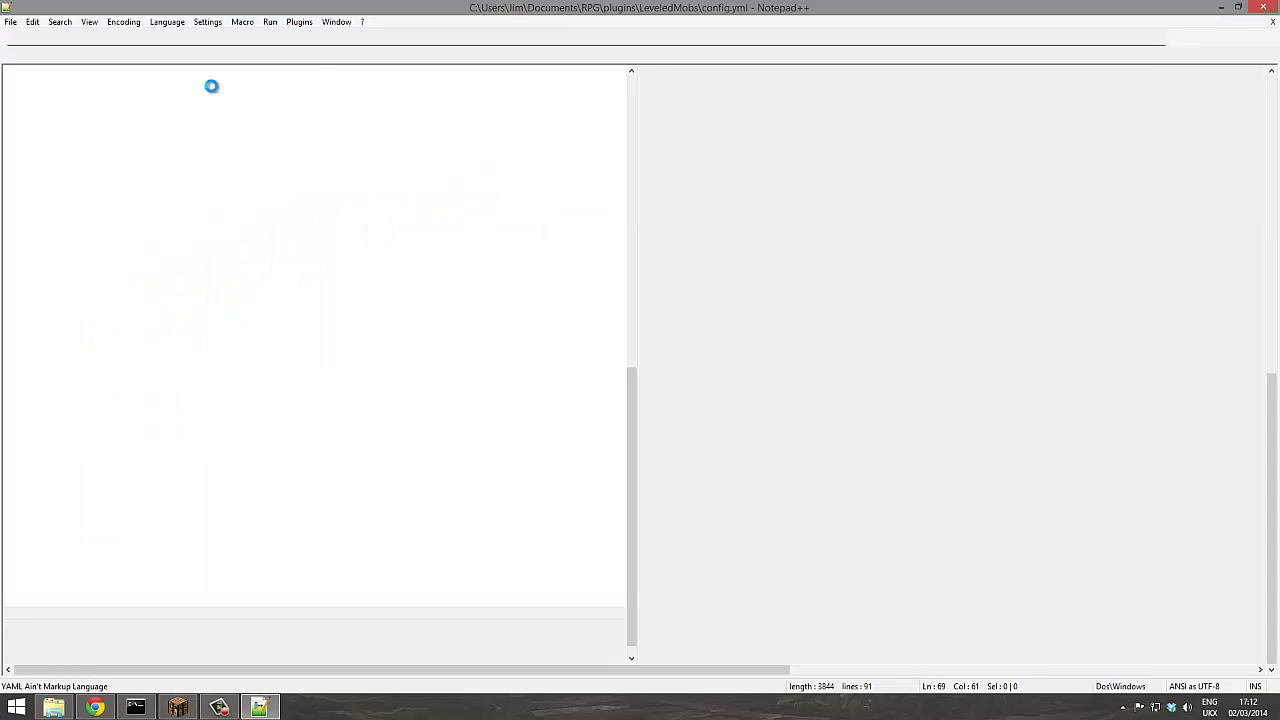
{"action": "scroll", "coordinate": [196, 258], "scroll_direction": "up", "scroll_amount": 14}
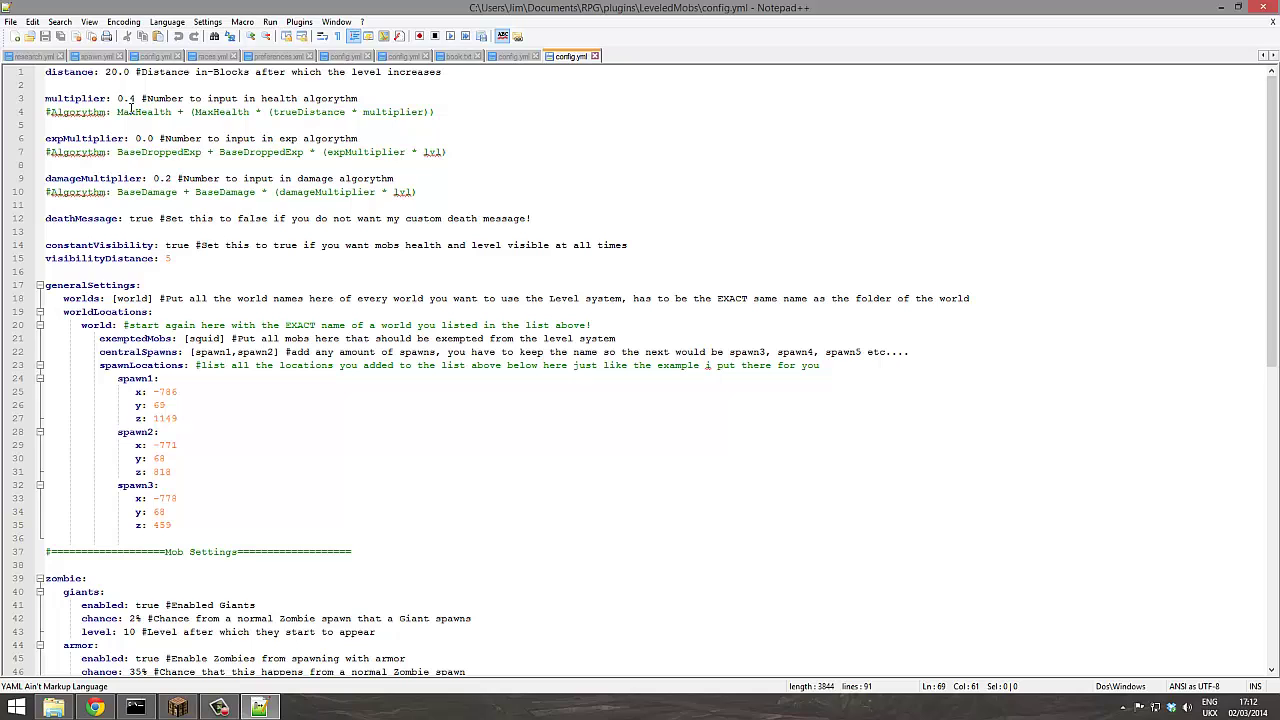
{"action": "left_click", "coordinate": [112, 72]}
{"action": "type", "text": "10"}
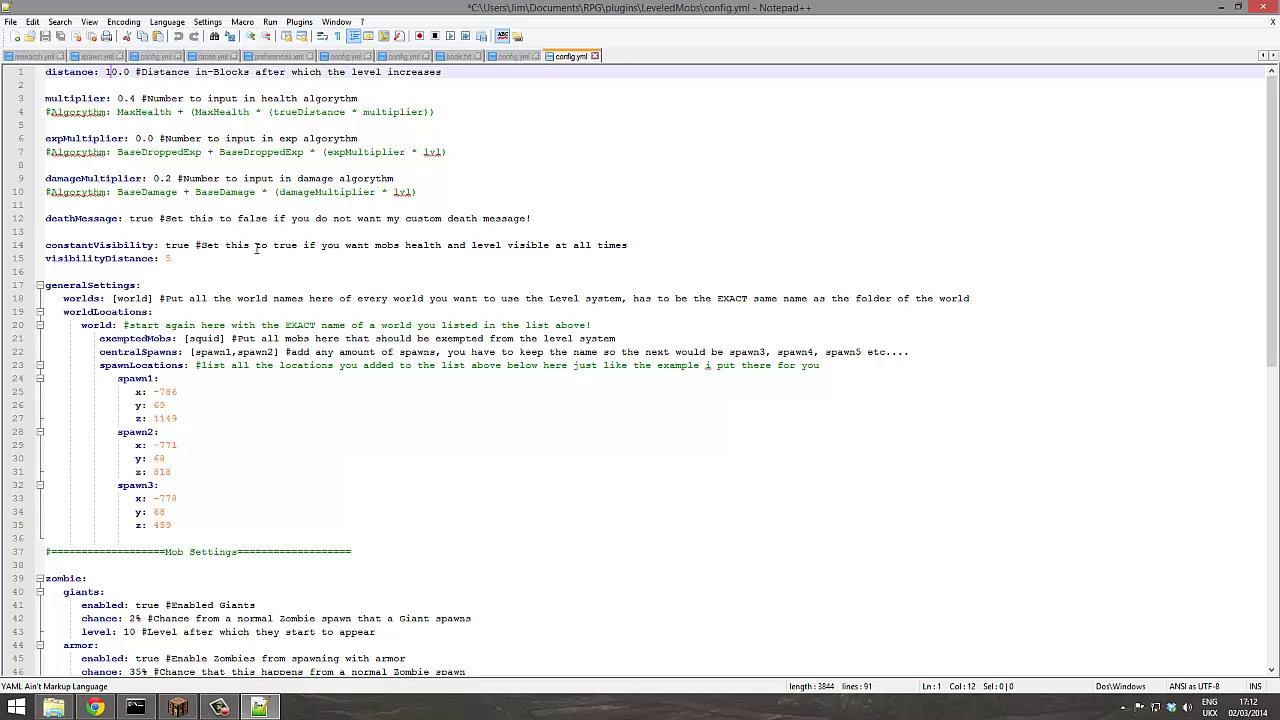
{"action": "key", "text": "ctrl+s"}
{"action": "left_click", "coordinate": [1263, 7]}
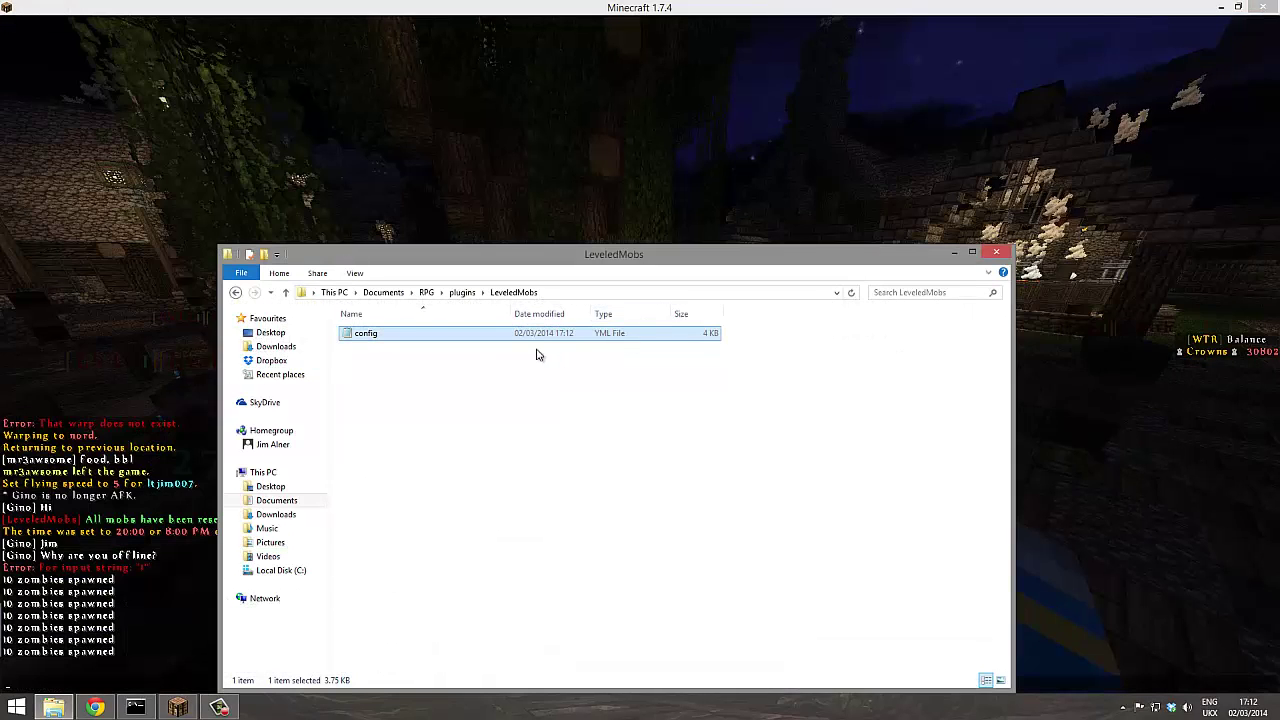
{"action": "left_click", "coordinate": [985, 248]}
Return to Minecraft, attack the zombie near the village buildings and walk around the pond among the spawned zombies.
{"action": "key", "text": "Escape"}
{"action": "key", "text": "w"}
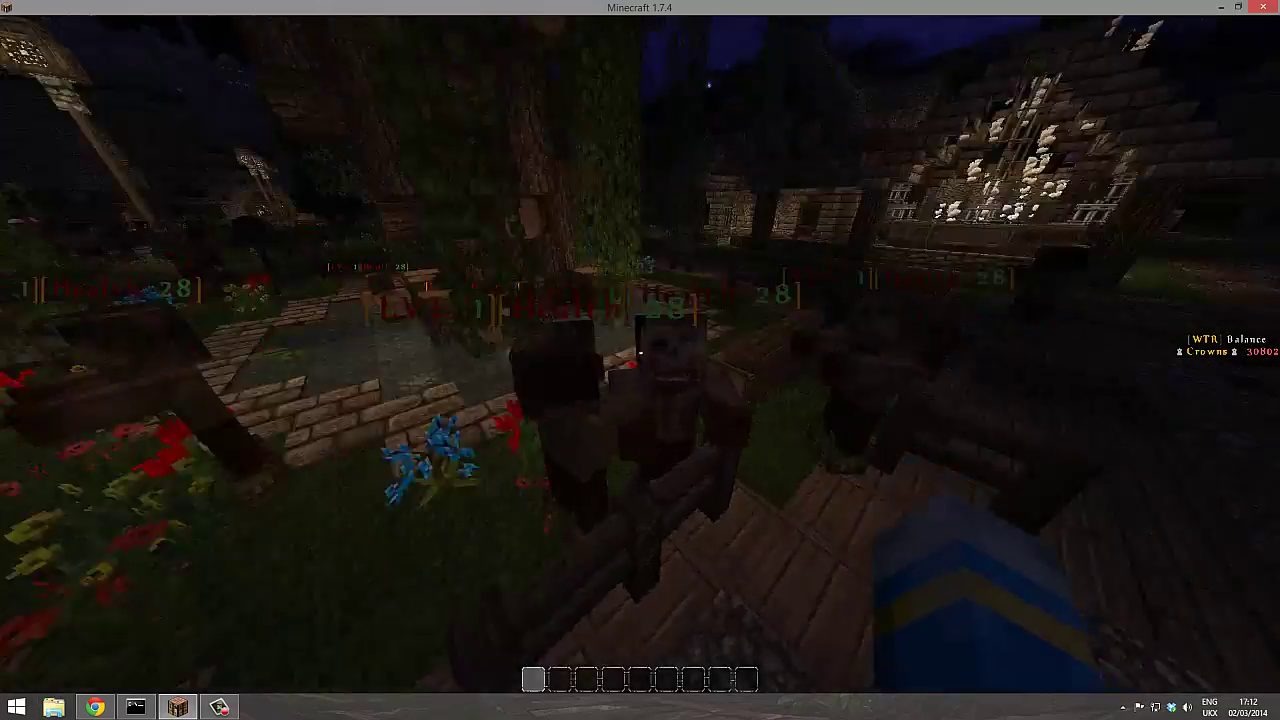
{"action": "key", "text": "space"}
{"action": "key", "text": "w"}
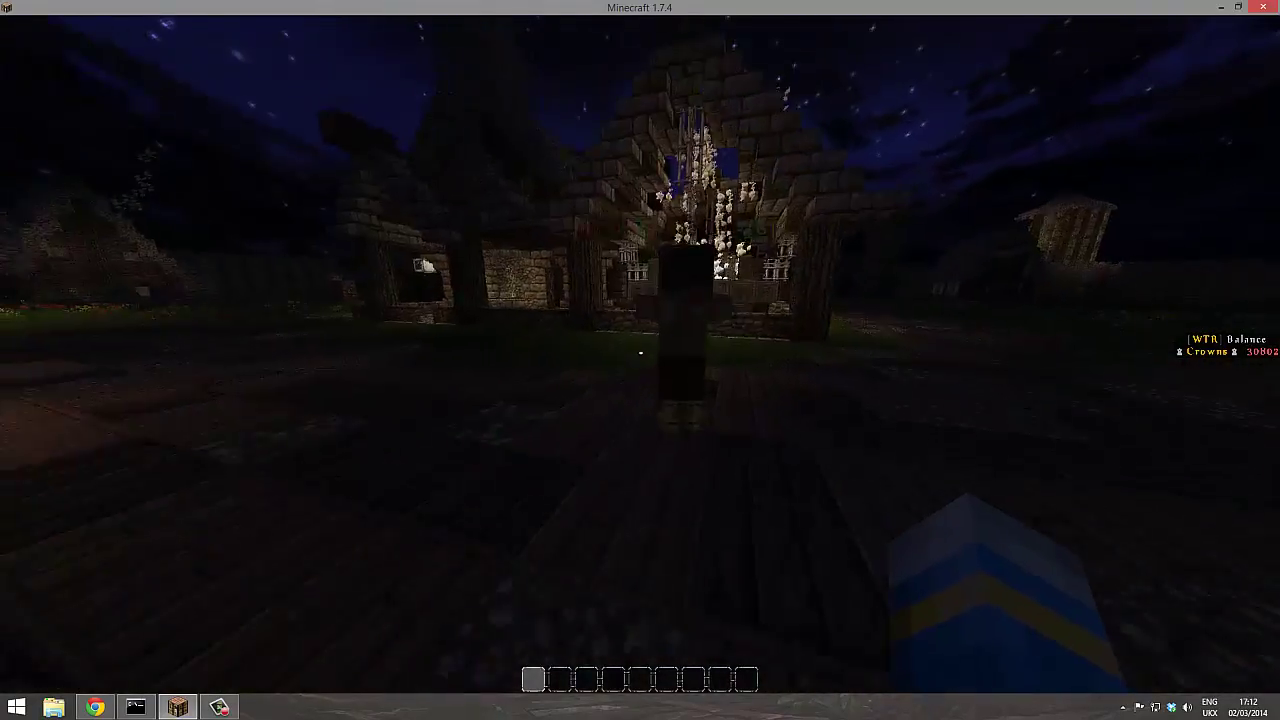
{"action": "left_click", "coordinate": [640, 353]}
{"action": "left_click", "coordinate": [640, 353]}
{"action": "left_click", "coordinate": [640, 353]}
{"action": "left_click", "coordinate": [640, 353]}
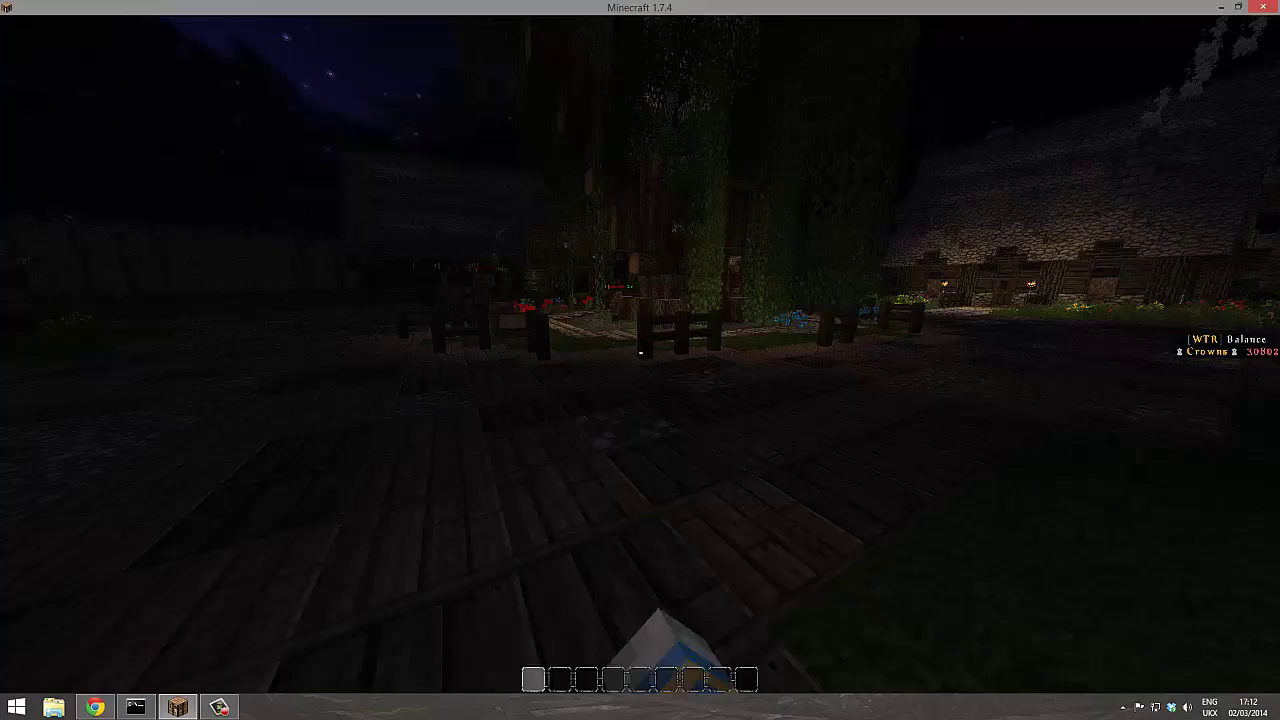
{"action": "key", "text": "w"}
{"action": "key", "text": "w"}
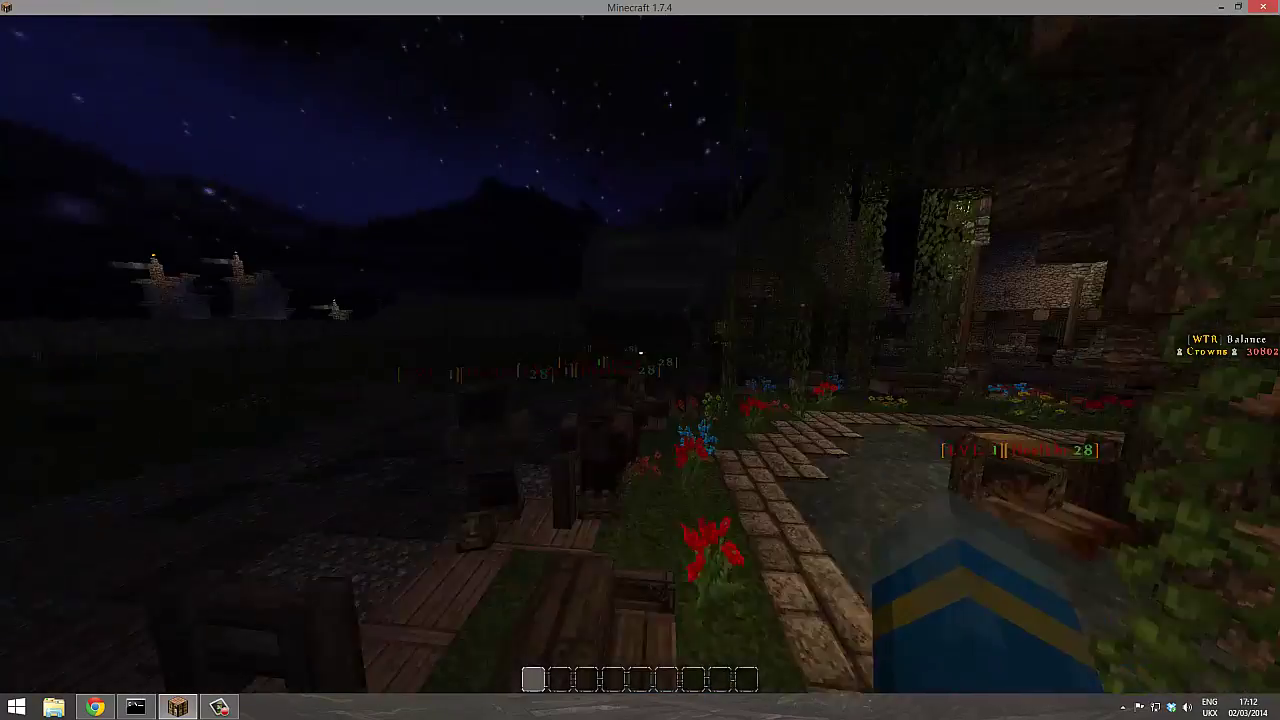
{"action": "key", "text": "w"}
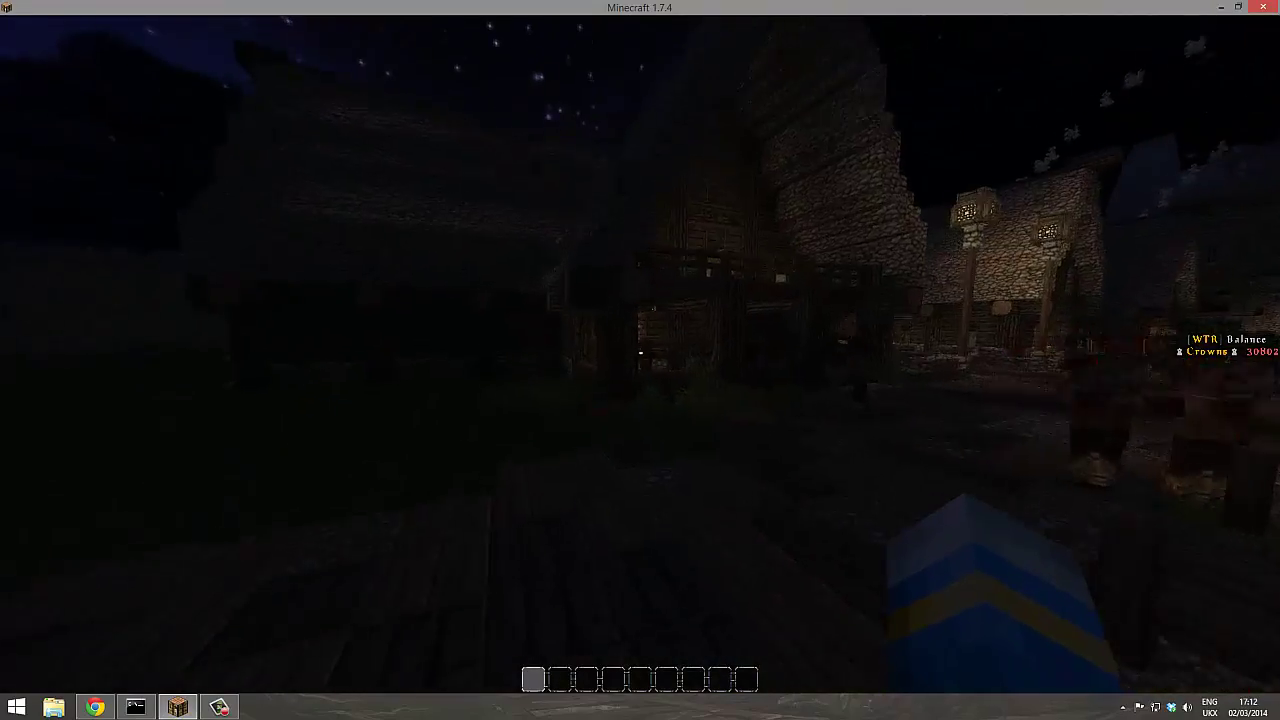